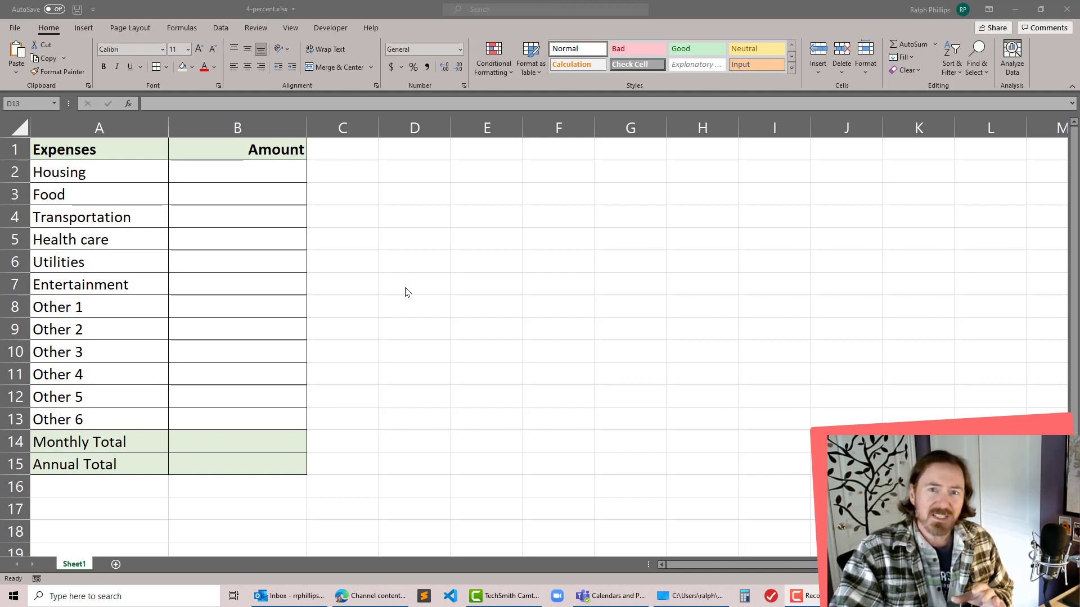
Enter the expense amounts: Housing 800, Food 600, Transportation 100, Health care 400, Utilities 200 and Entertainment 150.
{"action": "left_click", "coordinate": [254, 298]}
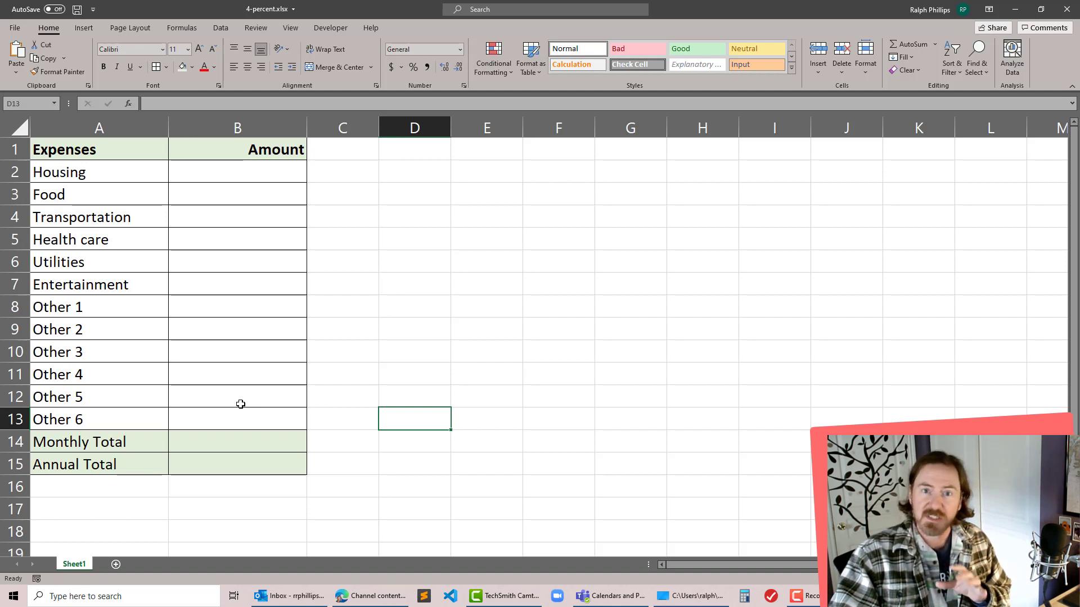
{"action": "left_click", "coordinate": [226, 355]}
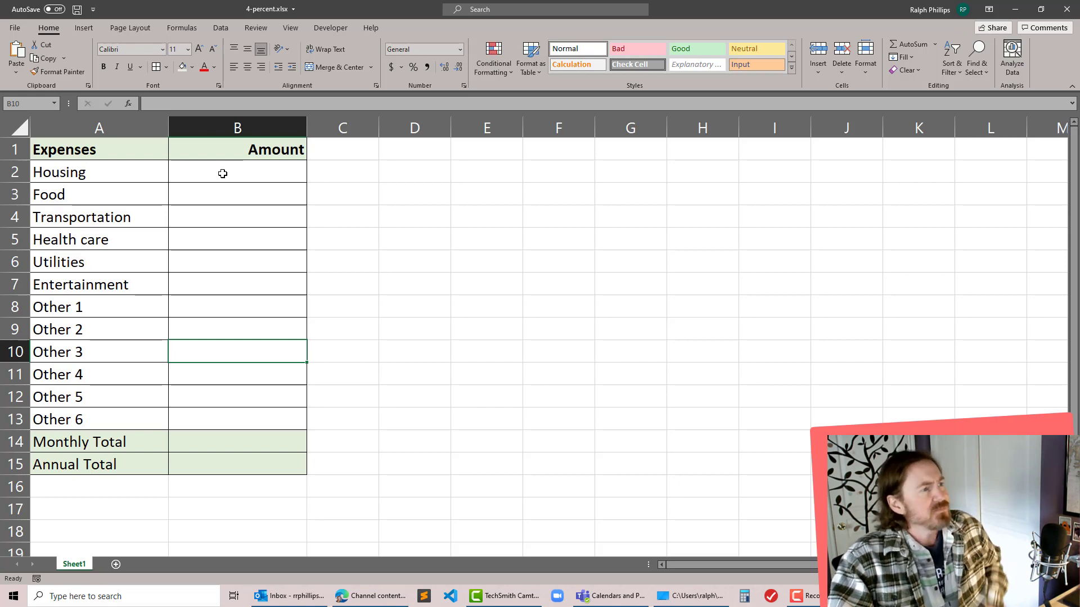
{"action": "left_click", "coordinate": [223, 193]}
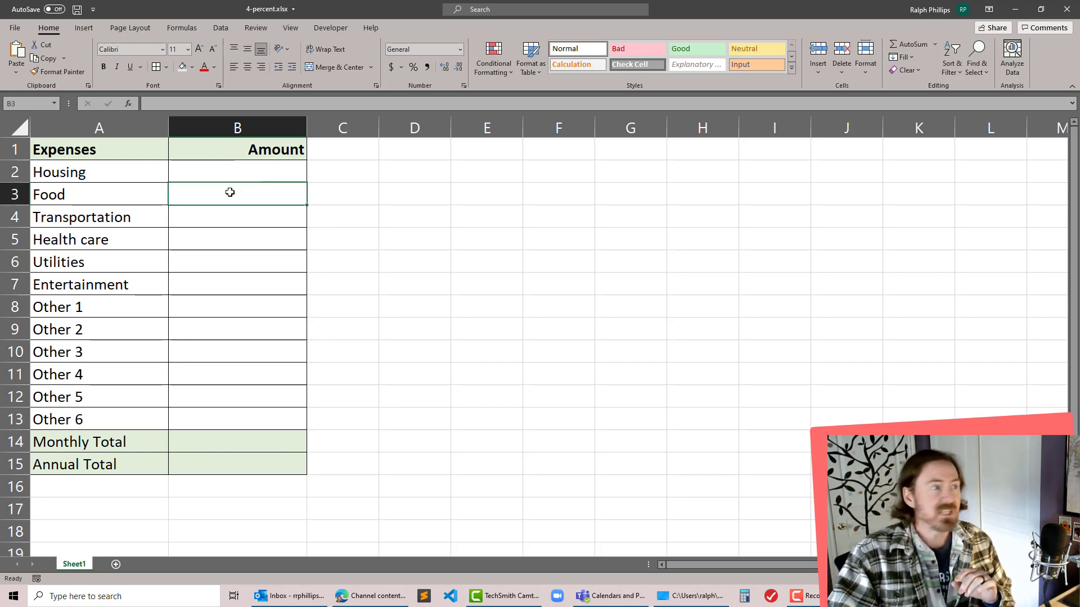
{"action": "left_click", "coordinate": [233, 174]}
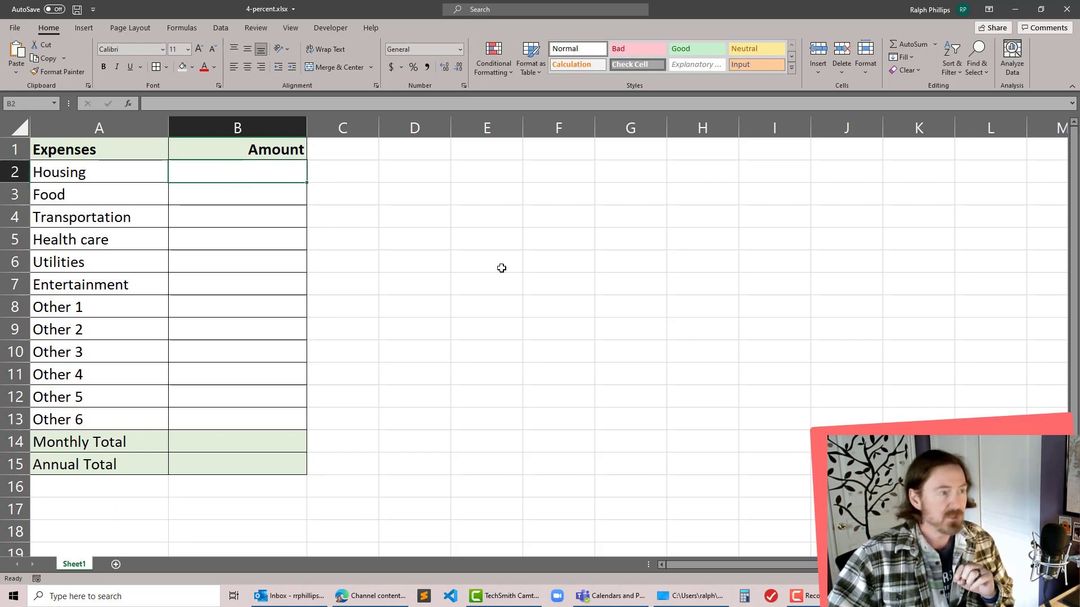
{"action": "type", "text": "800"}
{"action": "key", "text": "Return"}
{"action": "type", "text": "60"}
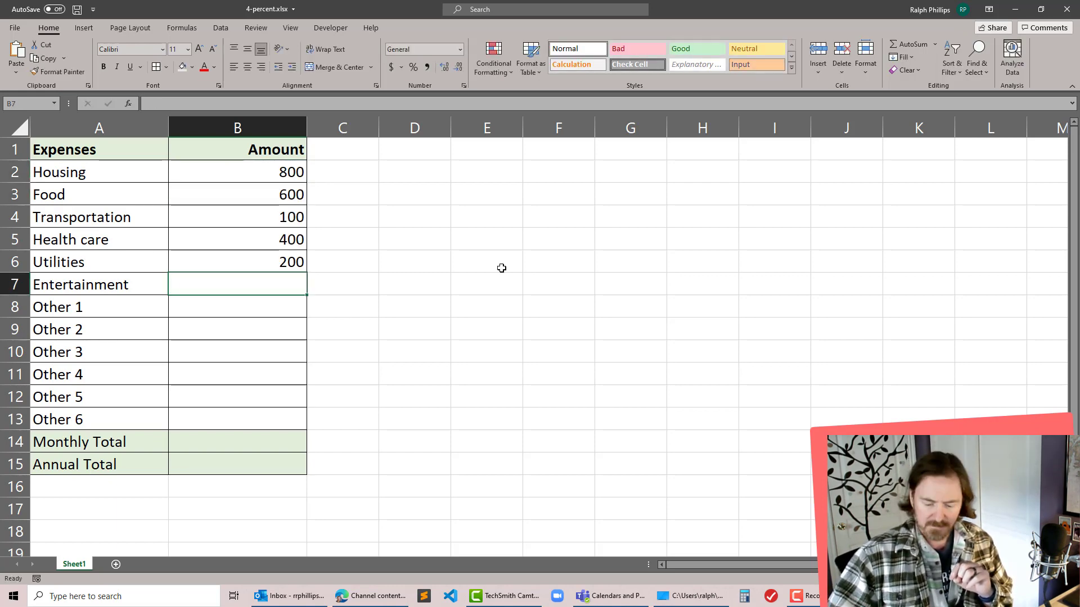
{"action": "type", "text": "150"}
{"action": "key", "text": "Return"}
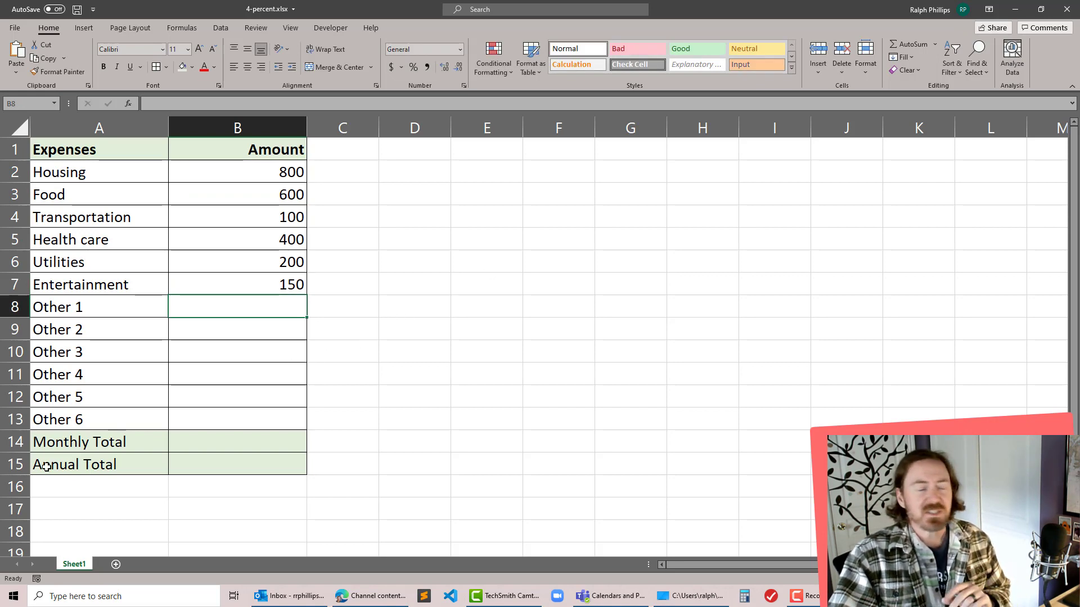
Calculate the Monthly Total in B14 as the sum of the expense amounts in B2:B13.
{"action": "left_click", "coordinate": [279, 434]}
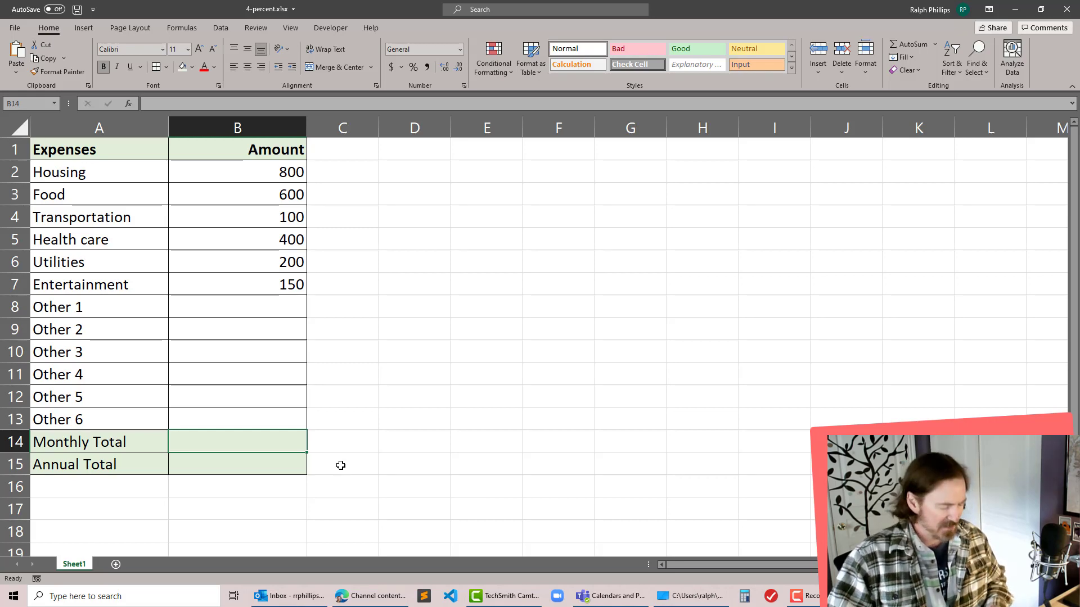
{"action": "key", "text": "alt+equal"}
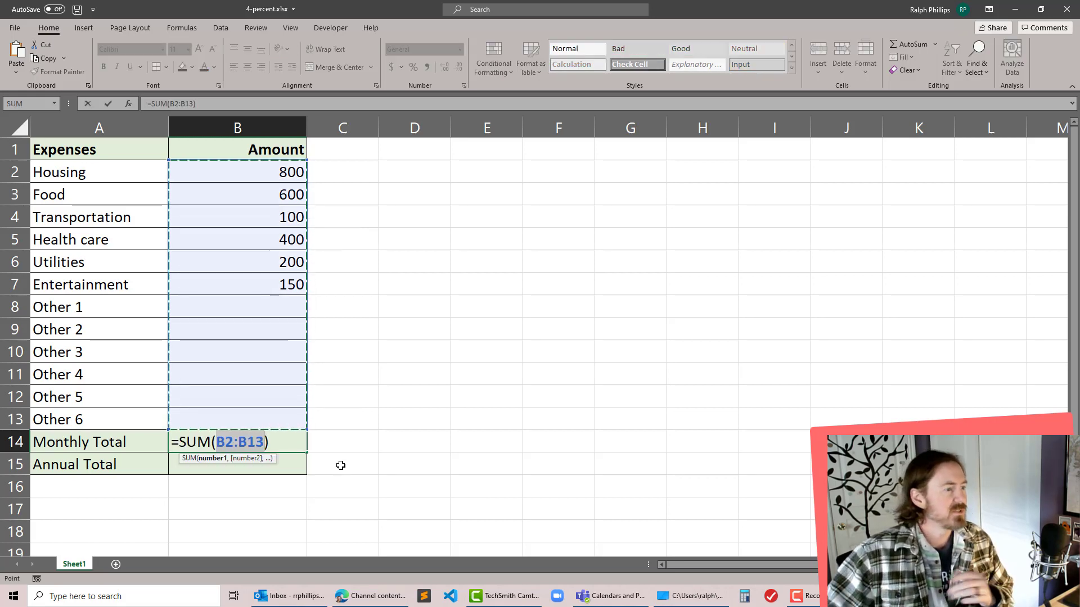
{"action": "key", "text": "Return"}
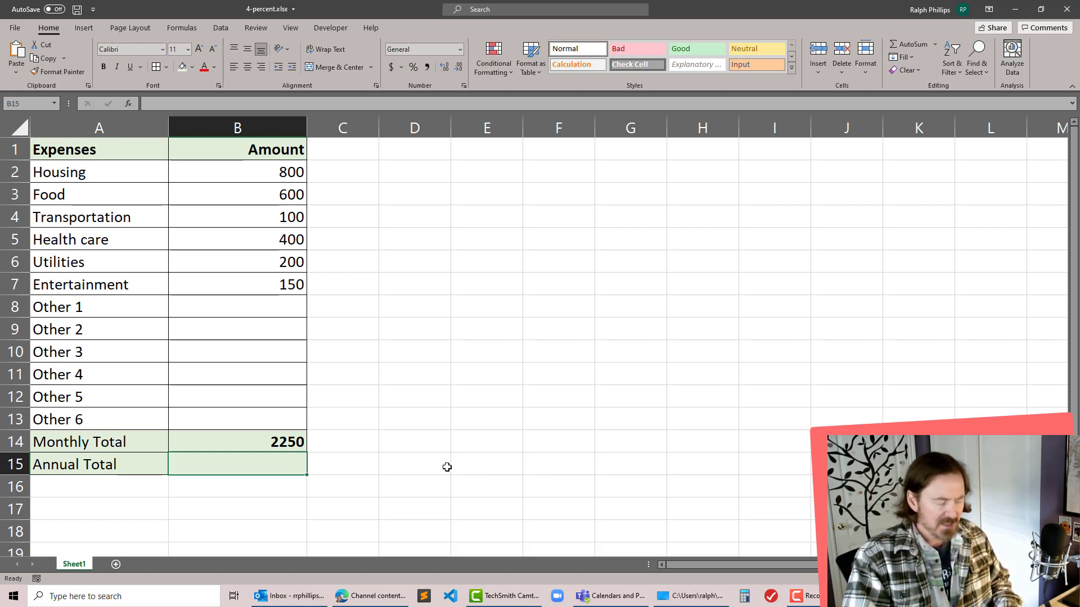
Calculate the Annual Total in B15 with a formula multiplying the monthly total in B14 by 12.
{"action": "type", "text": "="}
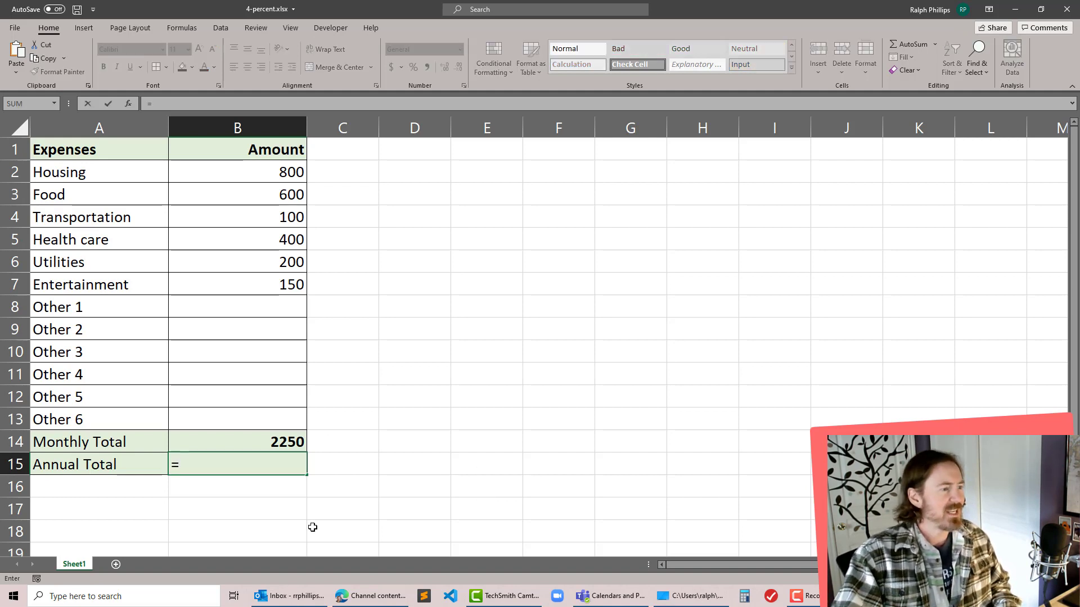
{"action": "left_click", "coordinate": [268, 438]}
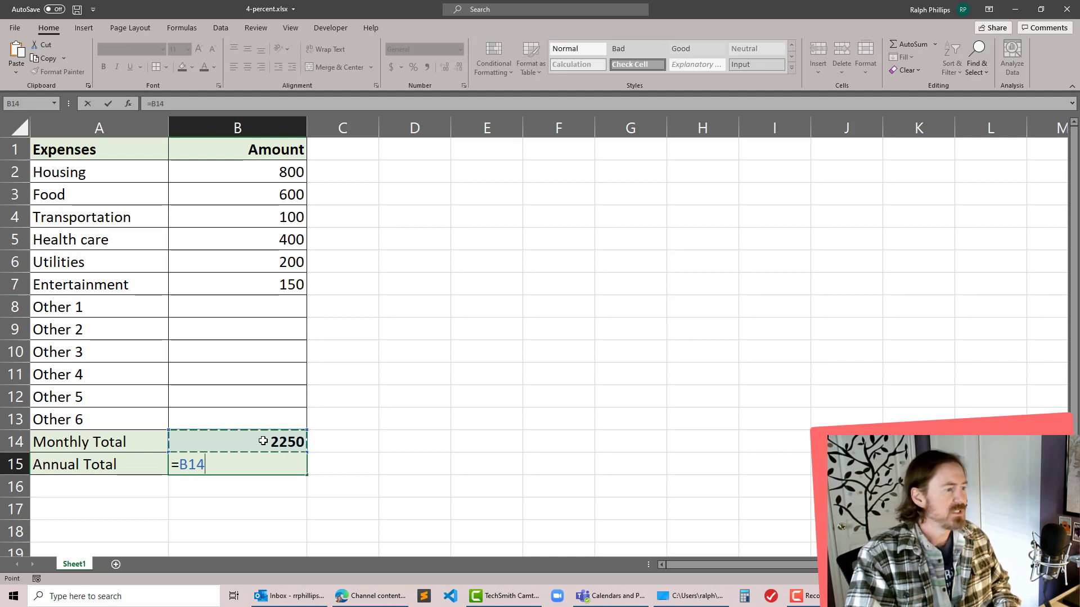
{"action": "type", "text": "*12"}
{"action": "key", "text": "Return"}
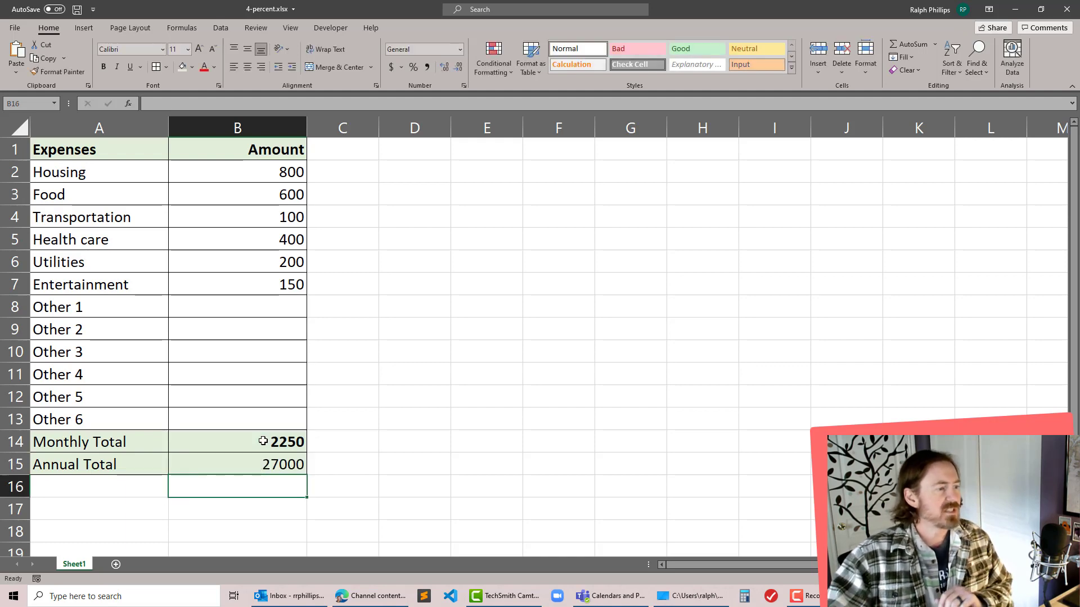
Format the monthly and annual totals in B14:B15 as dollar accounting values without decimal places.
{"action": "left_click_drag", "start_coordinate": [288, 444], "coordinate": [287, 464]}
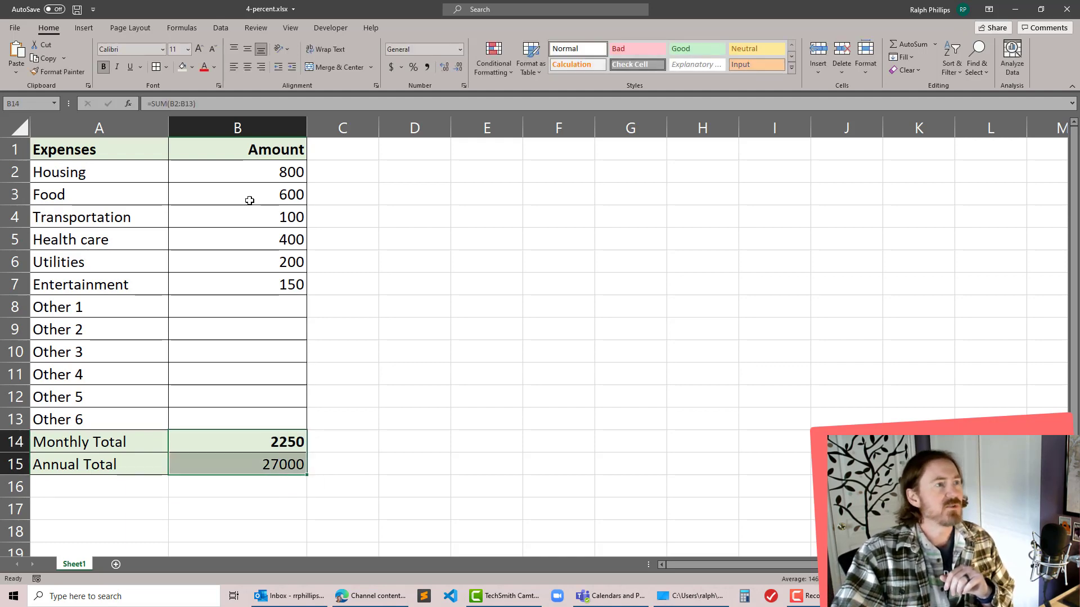
{"action": "left_click", "coordinate": [391, 67]}
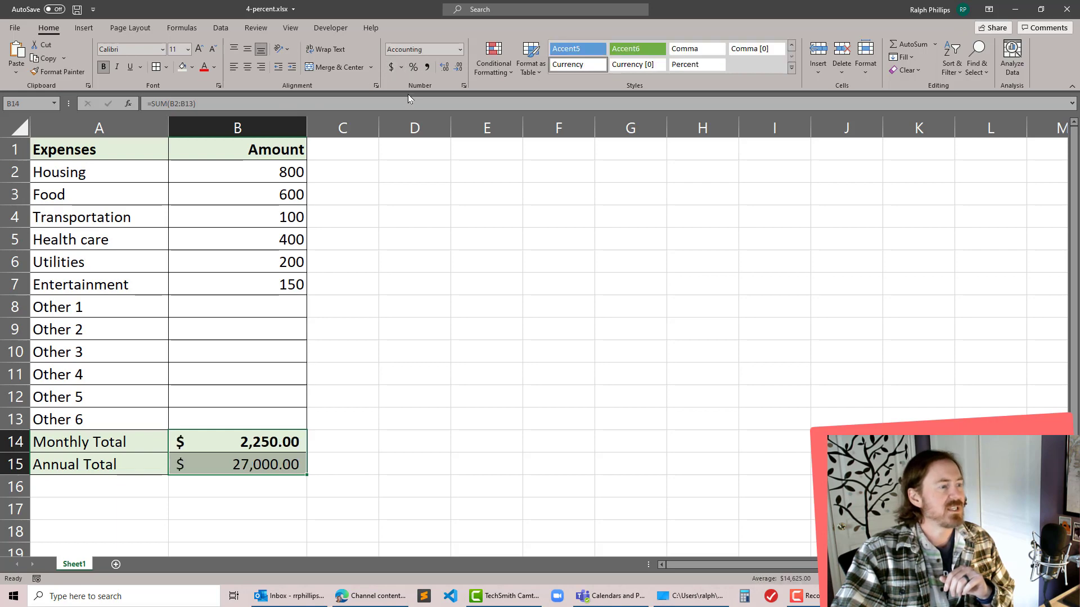
{"action": "left_click", "coordinate": [459, 68]}
{"action": "left_click", "coordinate": [459, 68]}
{"action": "left_click", "coordinate": [535, 257]}
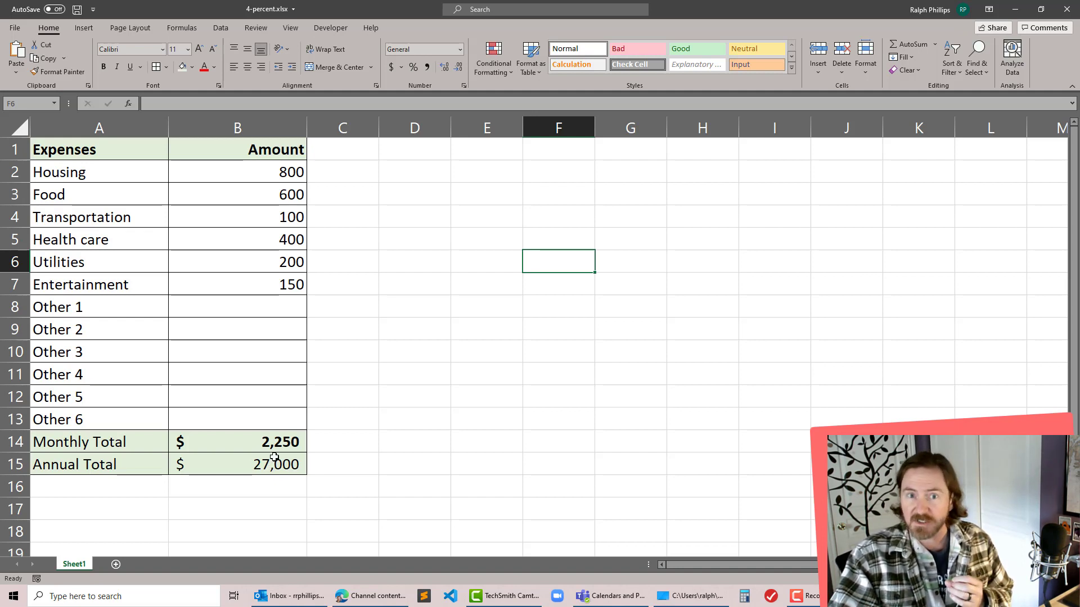
{"action": "left_click", "coordinate": [290, 466]}
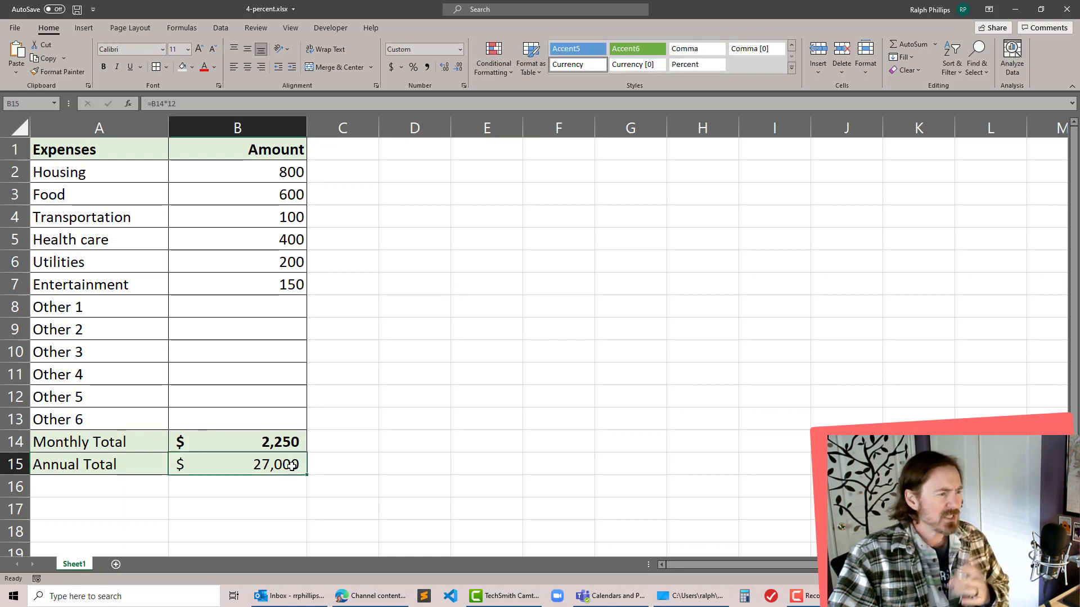
Add the label "Retirement Fund" in E1 and widen column E to fit the text.
{"action": "left_click", "coordinate": [478, 156]}
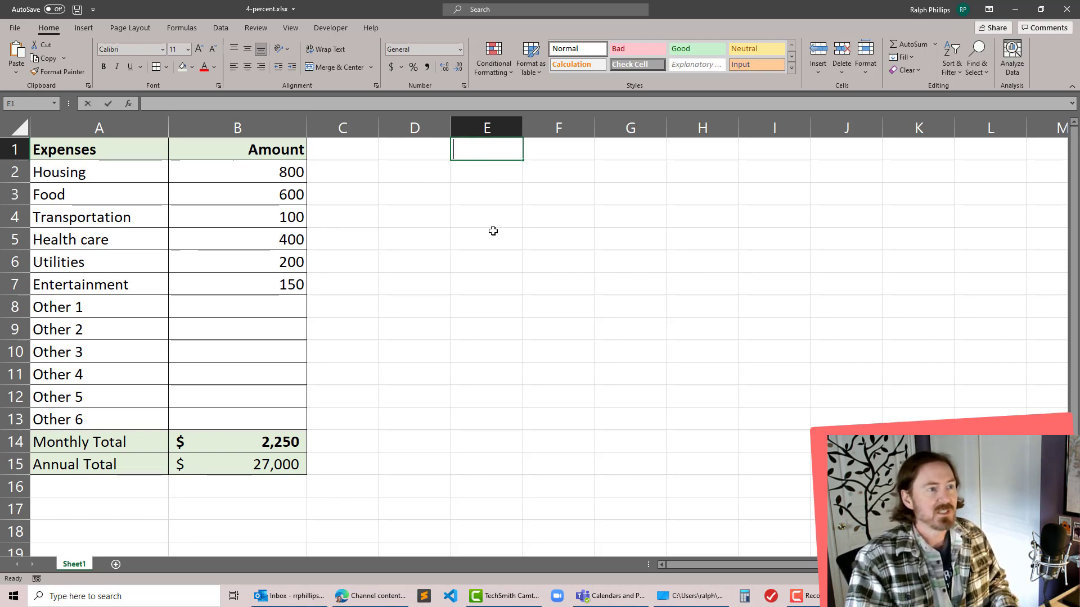
{"action": "type", "text": "Retirement Fund"}
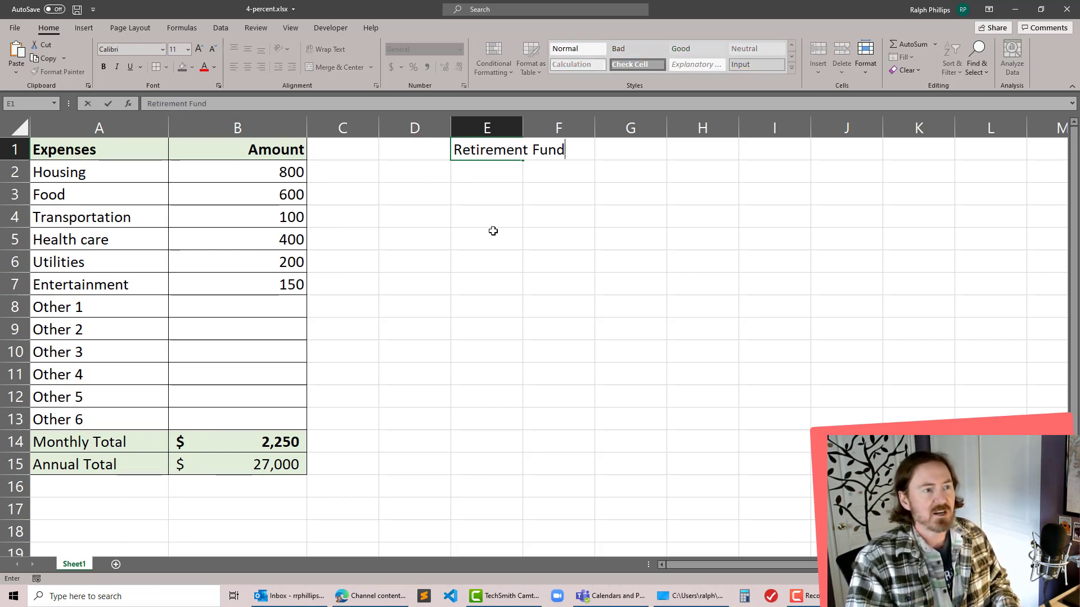
{"action": "key", "text": "Tab"}
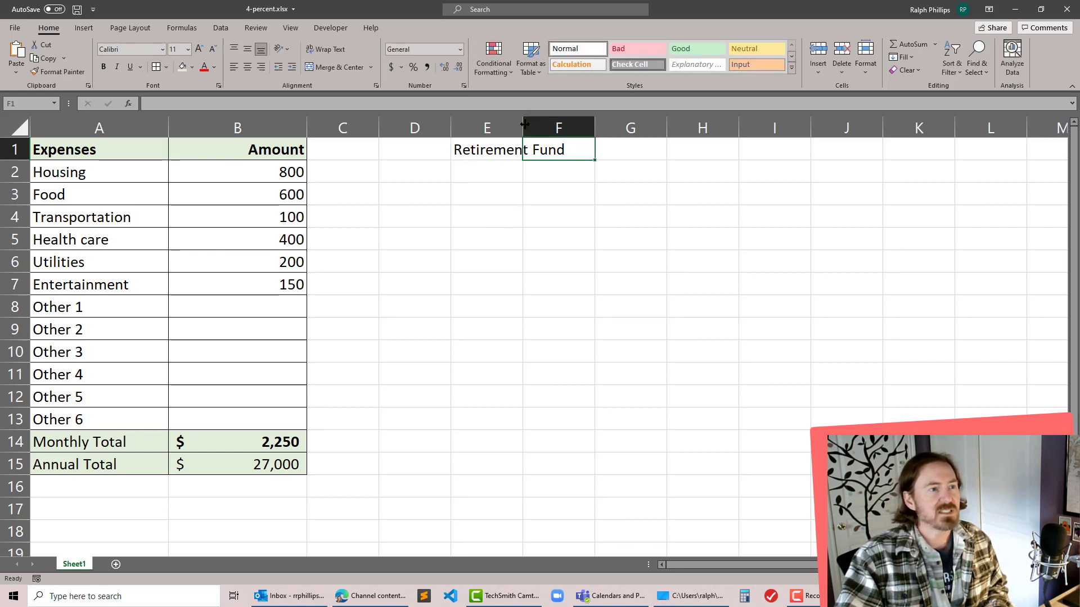
{"action": "left_click_drag", "start_coordinate": [522, 127], "coordinate": [603, 127]}
{"action": "left_click", "coordinate": [623, 200]}
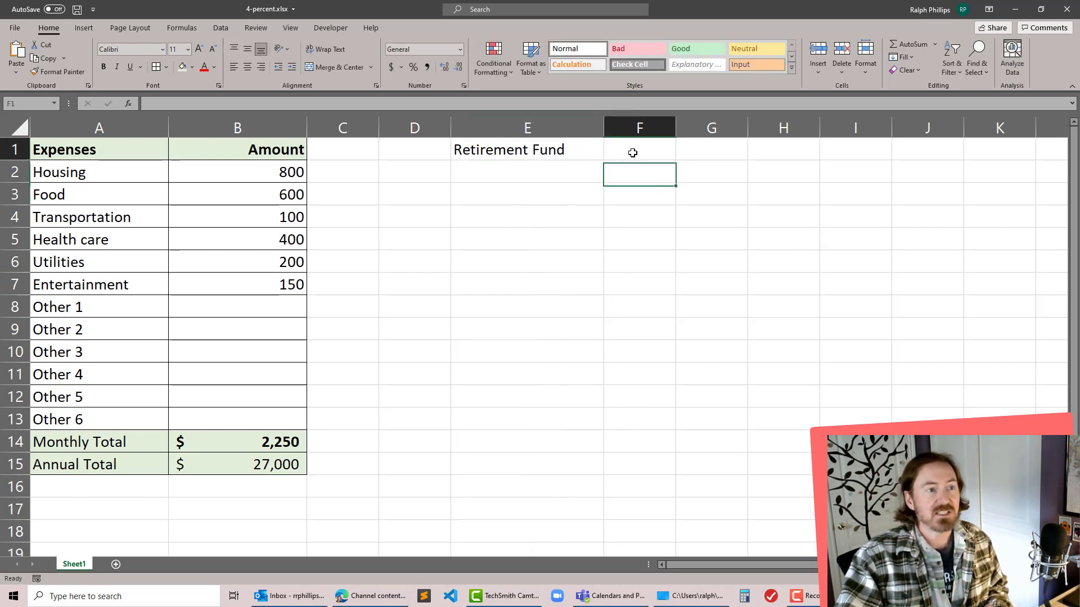
Enter 500000 as the retirement fund amount in F1.
{"action": "left_click", "coordinate": [631, 151]}
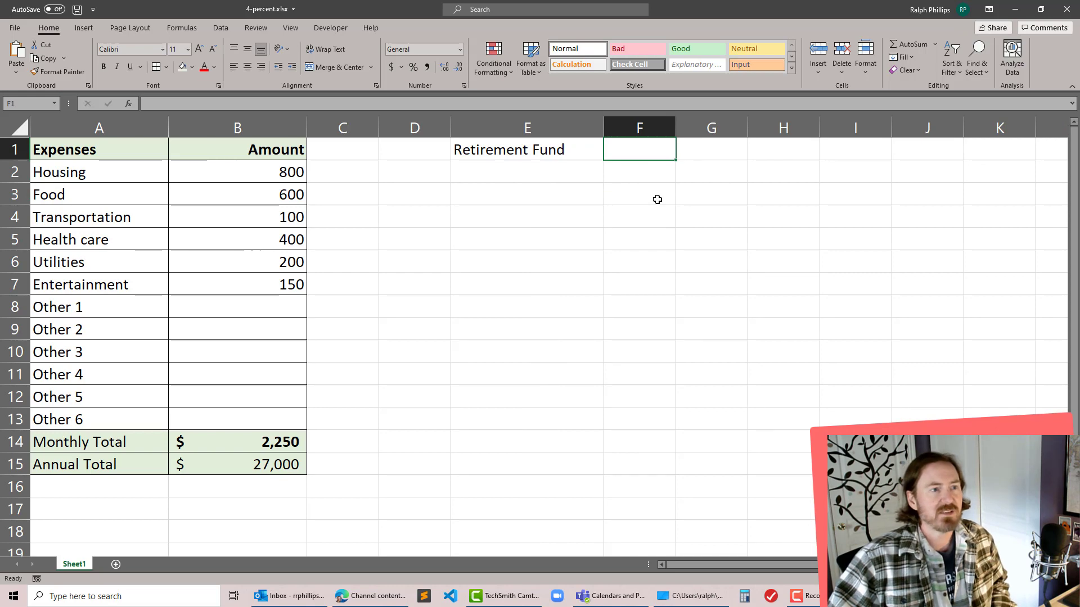
{"action": "type", "text": "500000"}
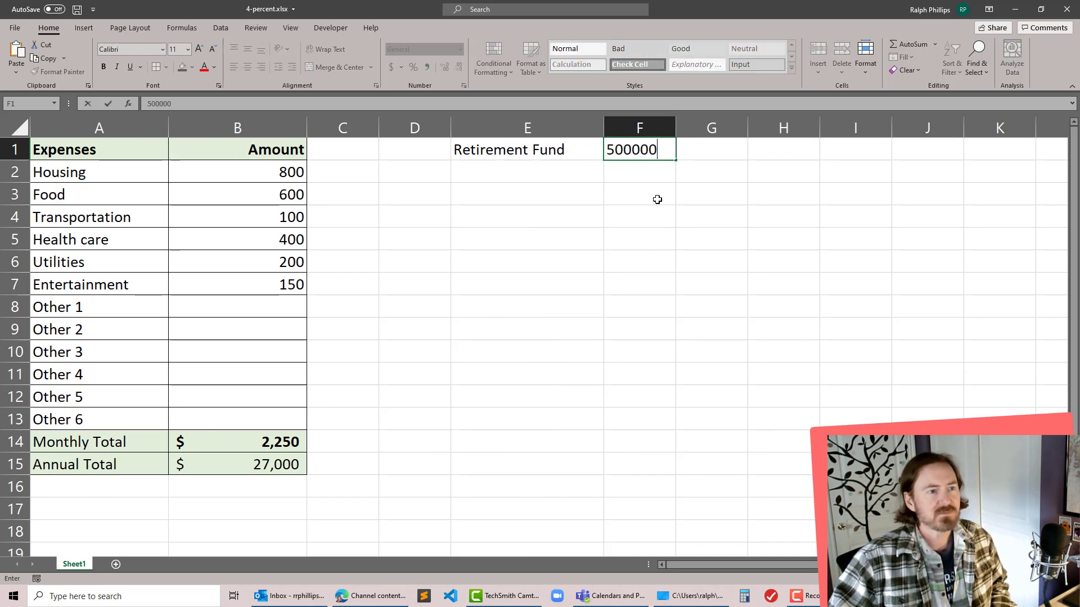
{"action": "key", "text": "Return"}
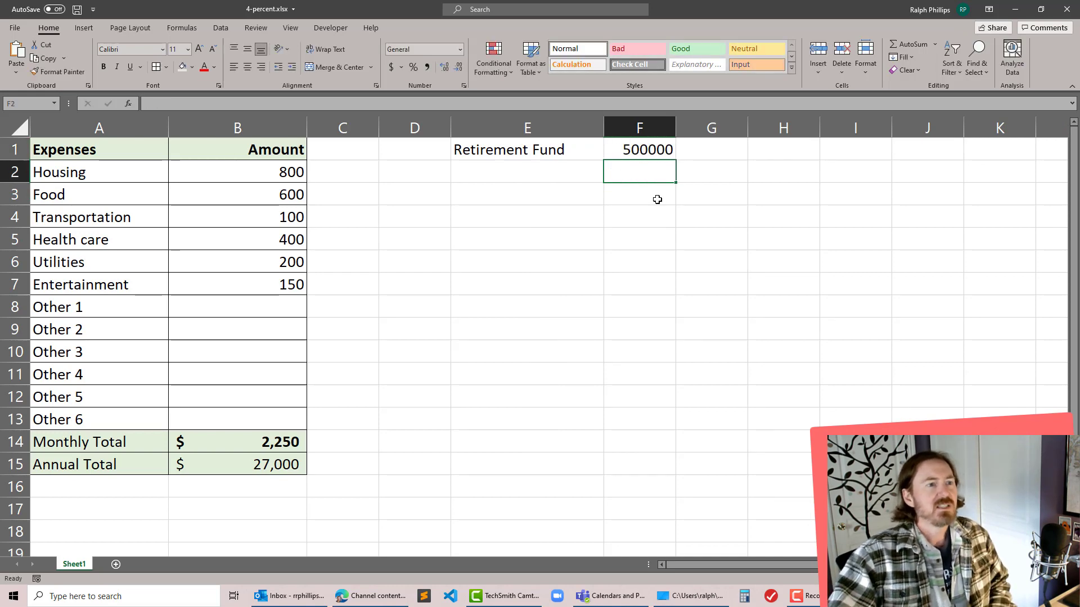
Copy the formatting of the annual total in B15 to F1 and widen column F to fit the amount.
{"action": "left_click", "coordinate": [292, 465]}
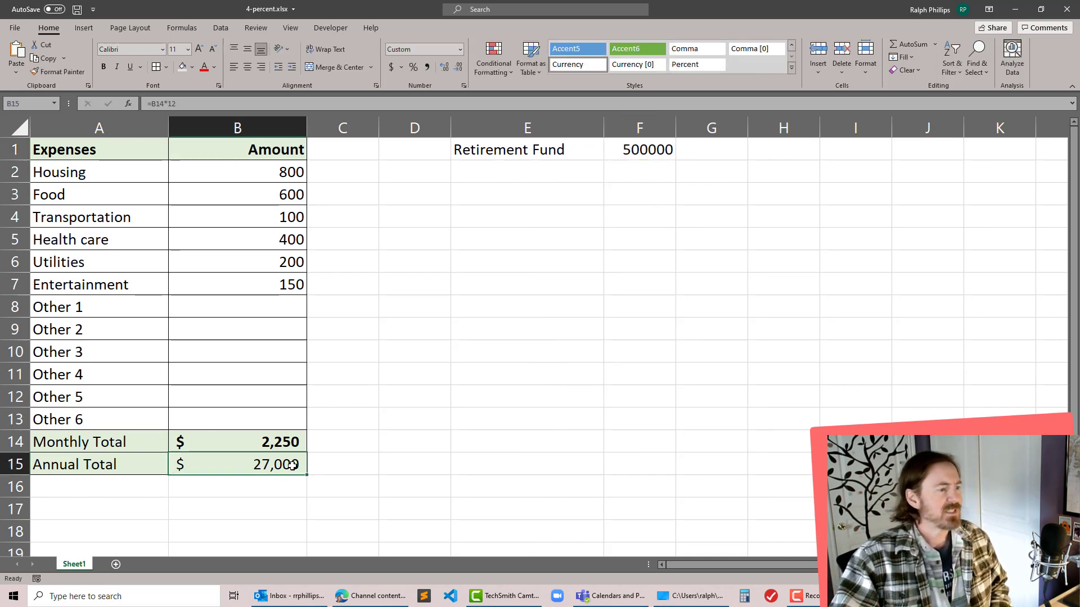
{"action": "left_click", "coordinate": [54, 72]}
{"action": "left_click", "coordinate": [638, 148]}
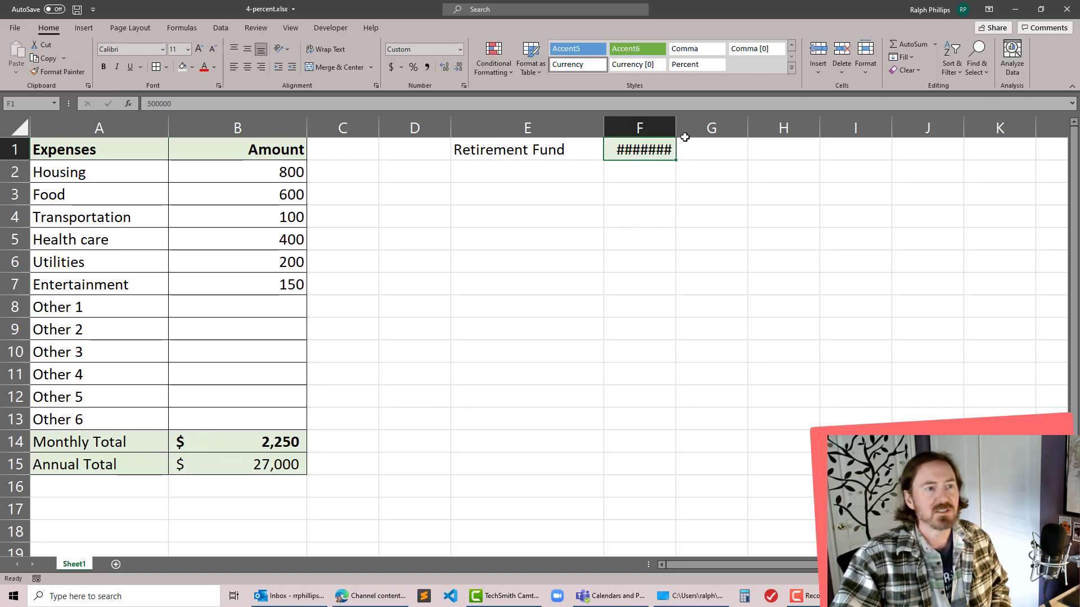
{"action": "left_click_drag", "start_coordinate": [672, 131], "coordinate": [765, 131]}
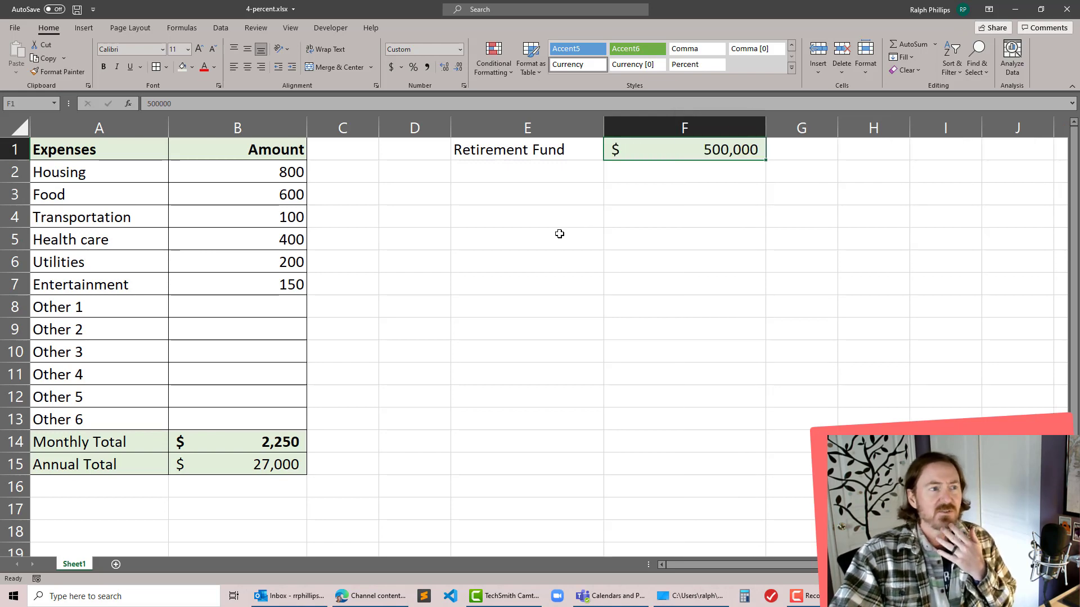
Add the label "Monthly Draw (4%)" in E2 below the Retirement Fund label.
{"action": "left_click", "coordinate": [521, 177]}
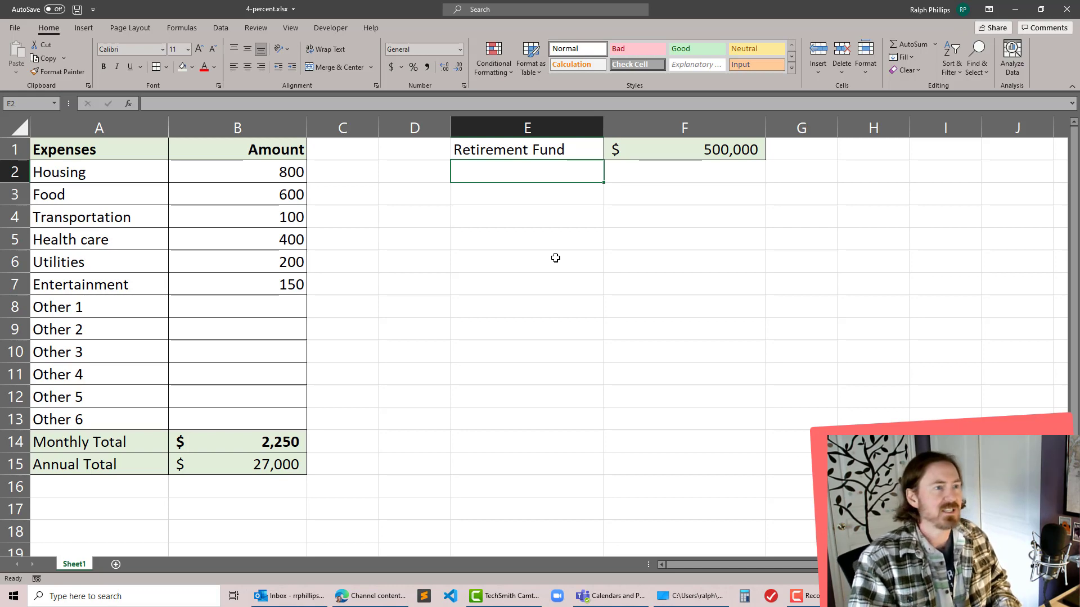
{"action": "type", "text": "MOnt"}
{"action": "key", "text": "BackSpace"}
{"action": "key", "text": "BackSpace"}
{"action": "key", "text": "BackSpace"}
{"action": "type", "text": "ont"}
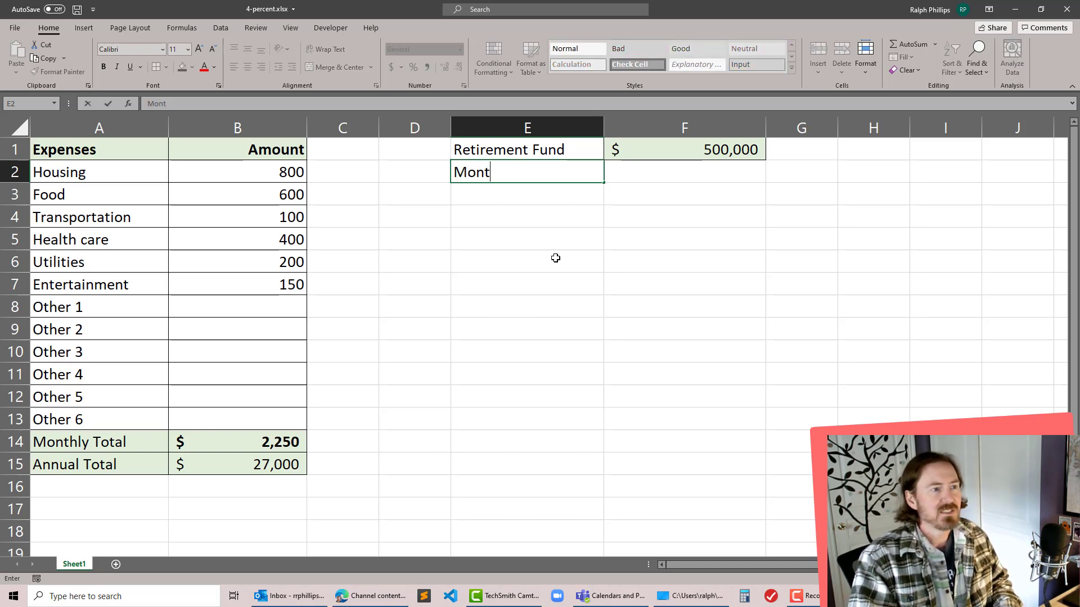
{"action": "type", "text": "hly Draw ("}
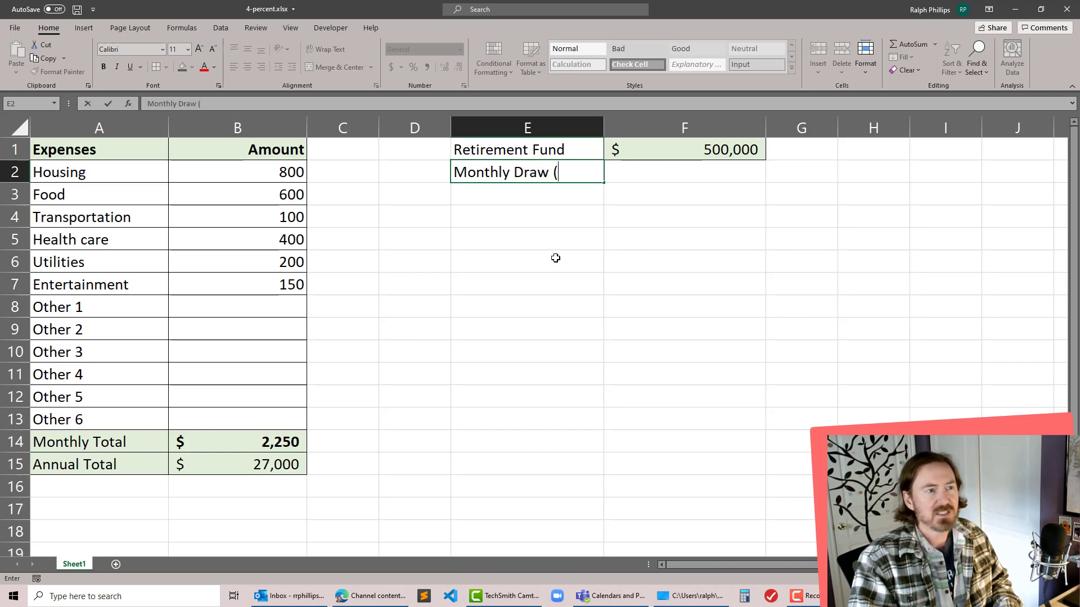
{"action": "type", "text": "4%)"}
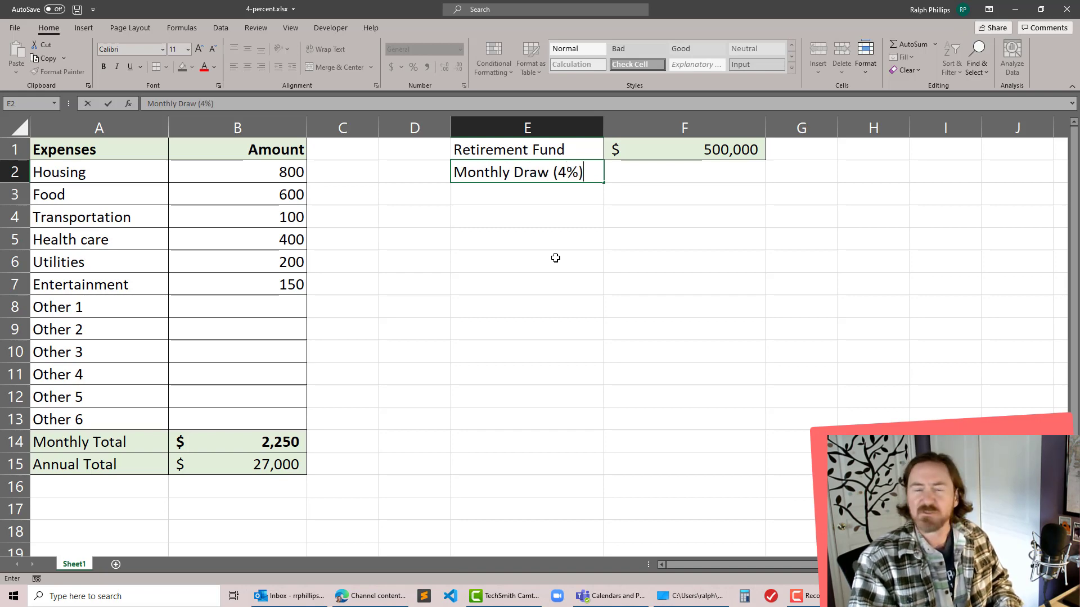
{"action": "key", "text": "Tab"}
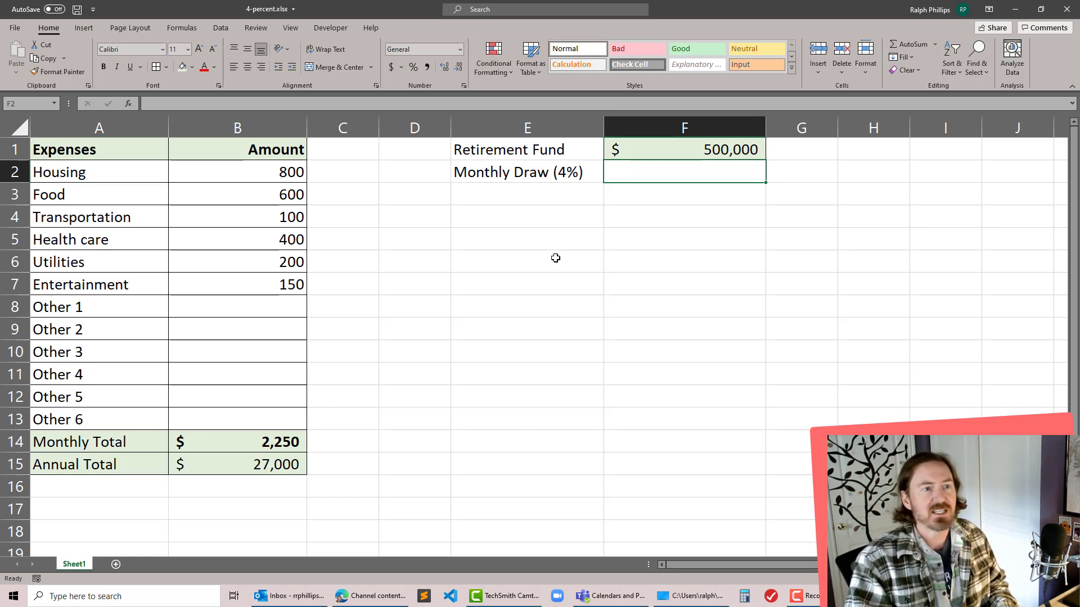
Enter the formula =F1*.04/12 in F2 to calculate the monthly draw from the retirement fund.
{"action": "type", "text": "="}
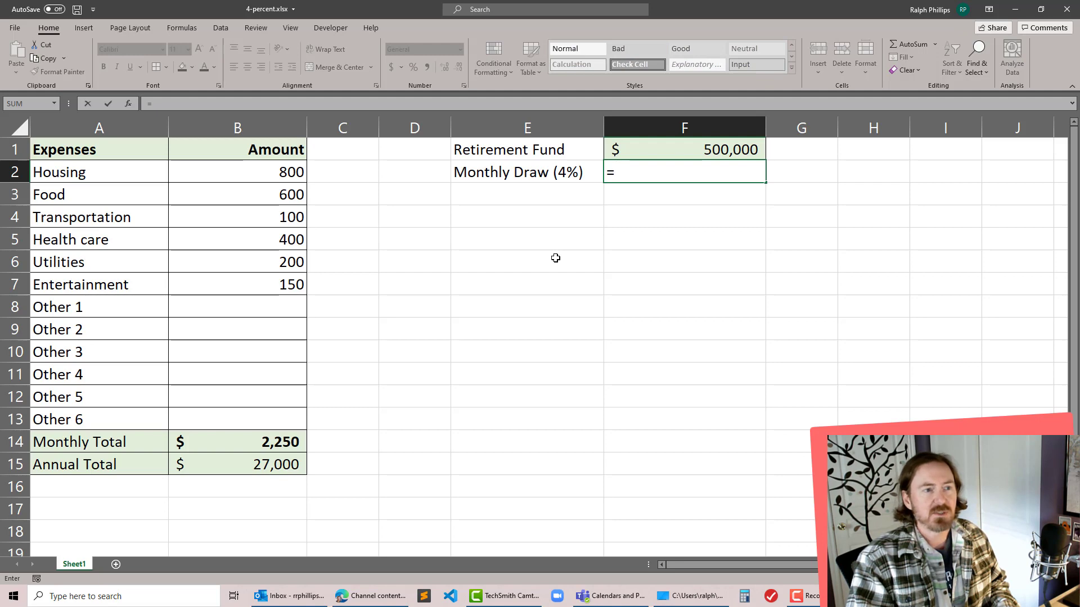
{"action": "left_click", "coordinate": [742, 151]}
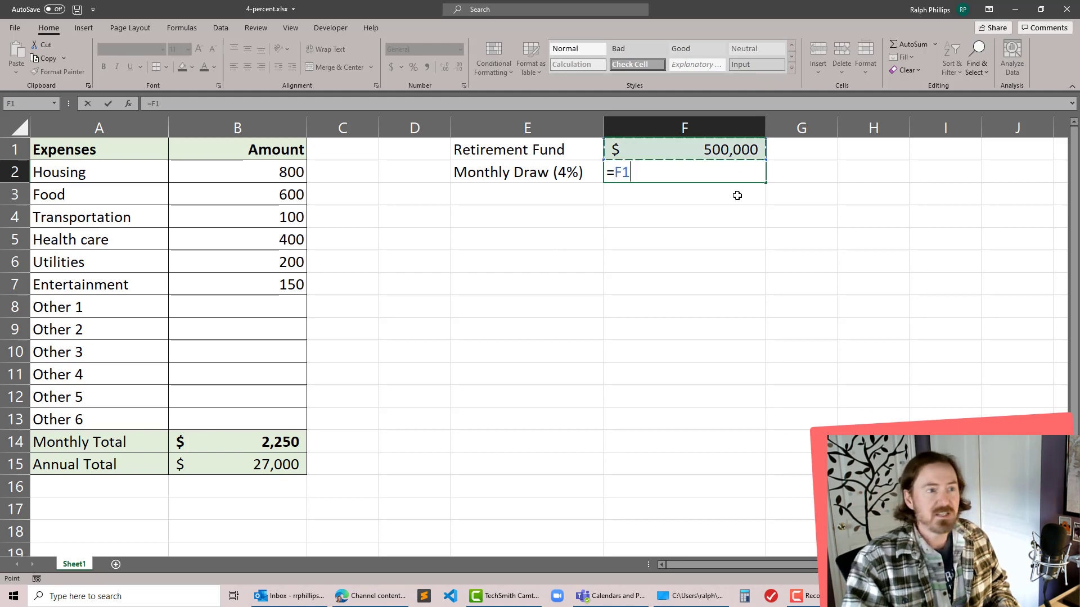
{"action": "type", "text": "*.05"}
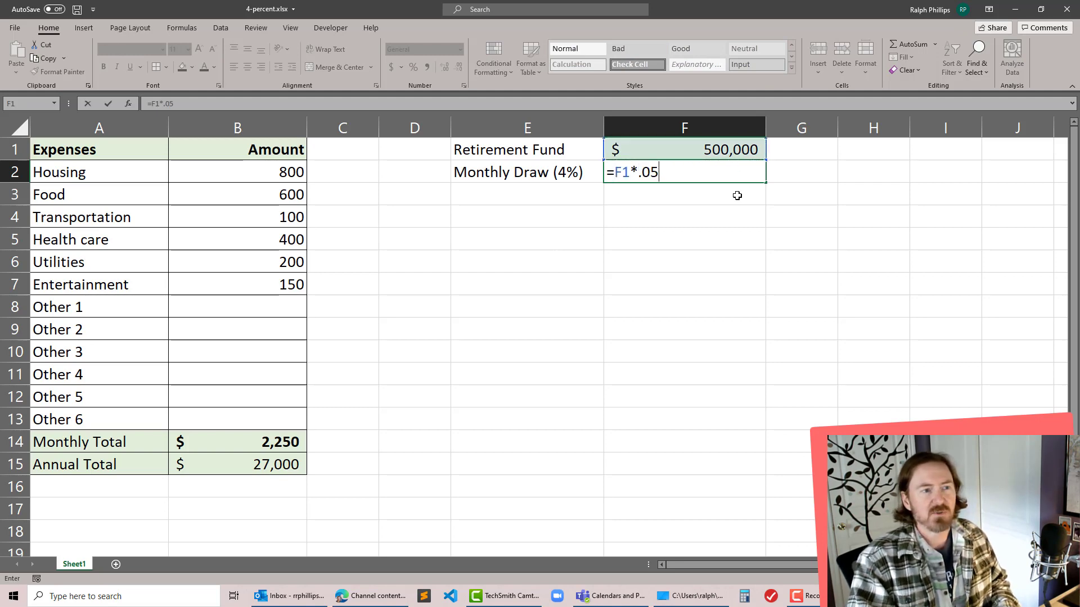
{"action": "key", "text": "BackSpace"}
{"action": "type", "text": "4"}
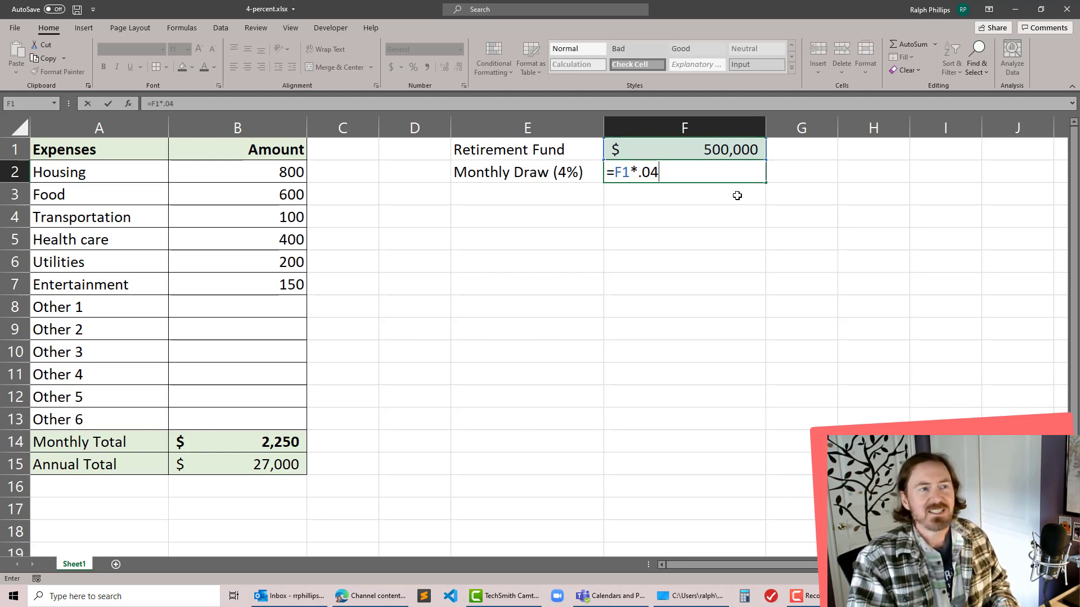
{"action": "type", "text": "/"}
{"action": "key", "text": "BackSpace"}
{"action": "type", "text": "12"}
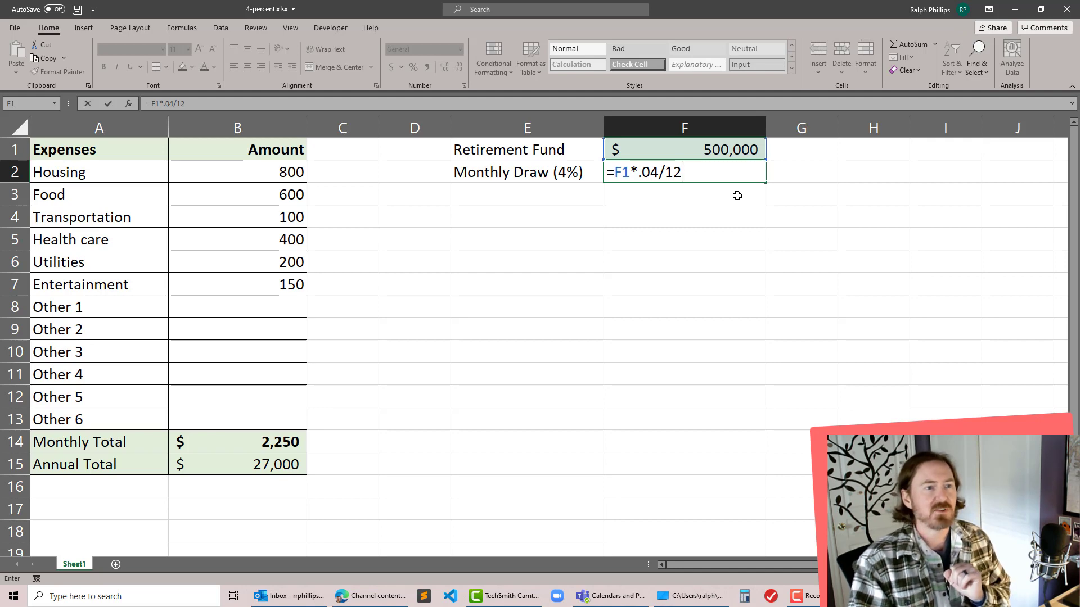
{"action": "key", "text": "Return"}
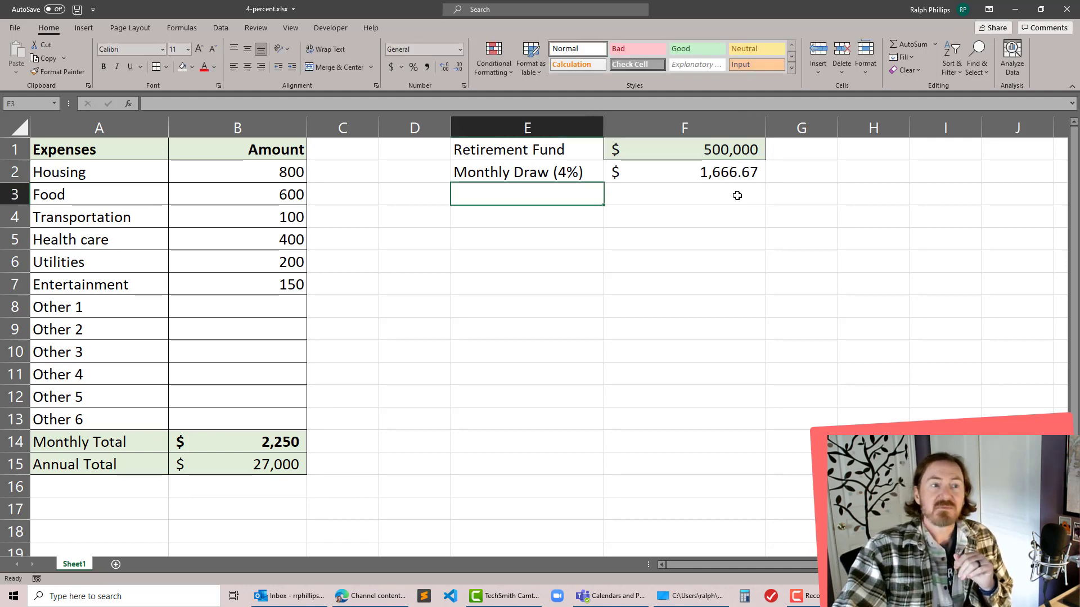
Copy the formatting of the retirement fund amount in F1 to the monthly draw in F2.
{"action": "left_click", "coordinate": [724, 177]}
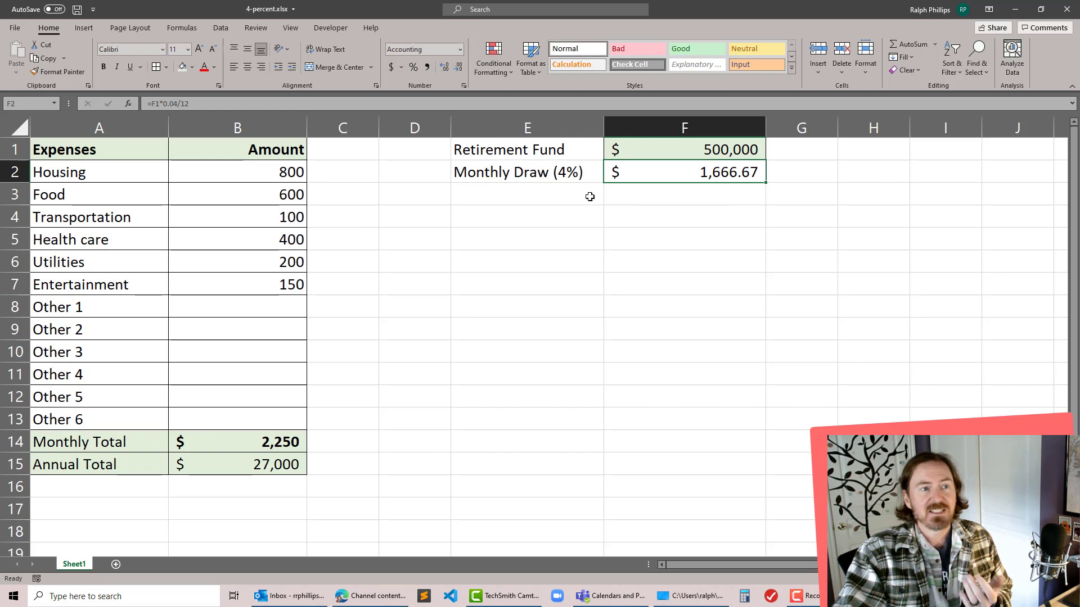
{"action": "left_click", "coordinate": [674, 151]}
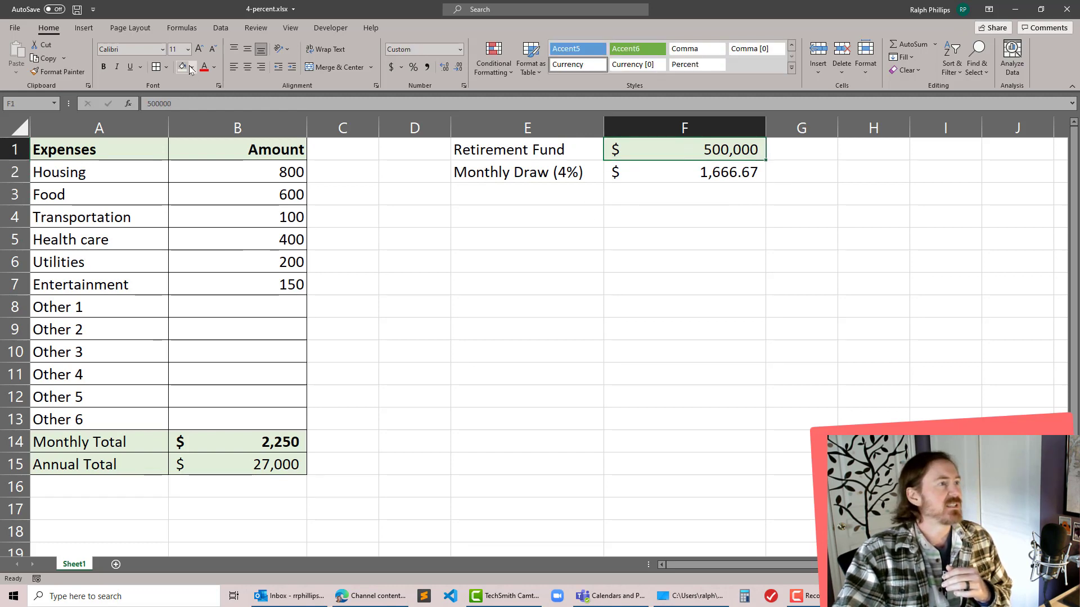
{"action": "left_click", "coordinate": [69, 73]}
{"action": "left_click", "coordinate": [734, 170]}
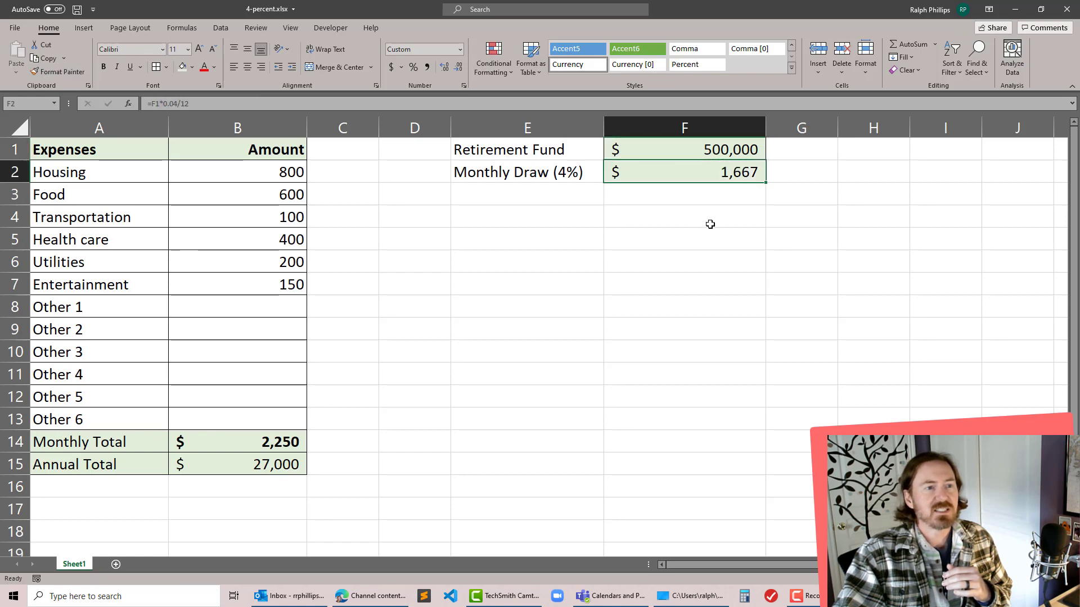
{"action": "left_click", "coordinate": [710, 224]}
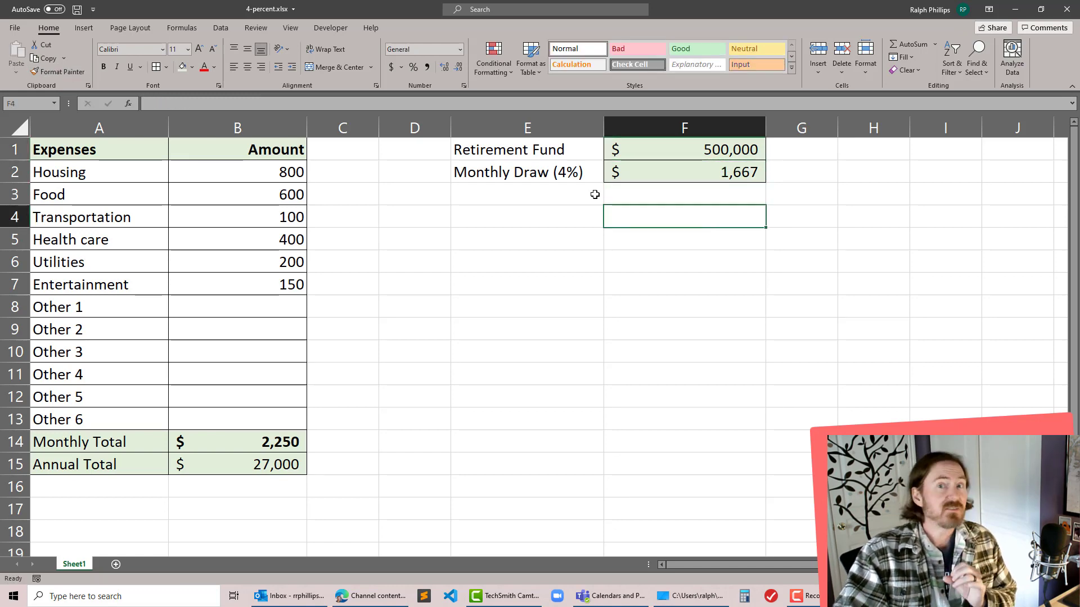
{"action": "left_click", "coordinate": [558, 179]}
{"action": "left_click", "coordinate": [699, 169]}
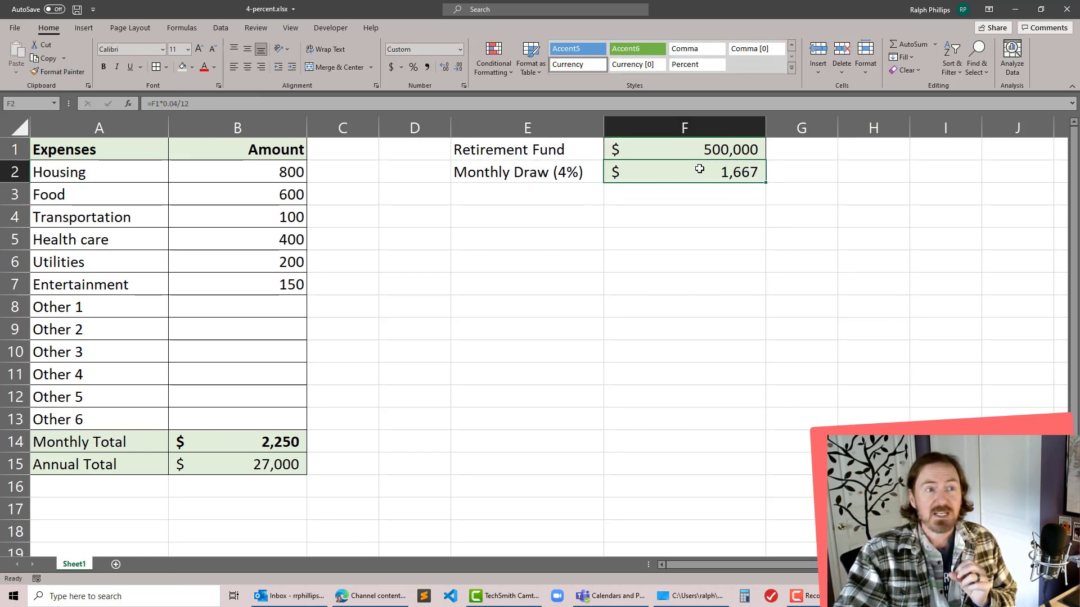
{"action": "left_click", "coordinate": [288, 442]}
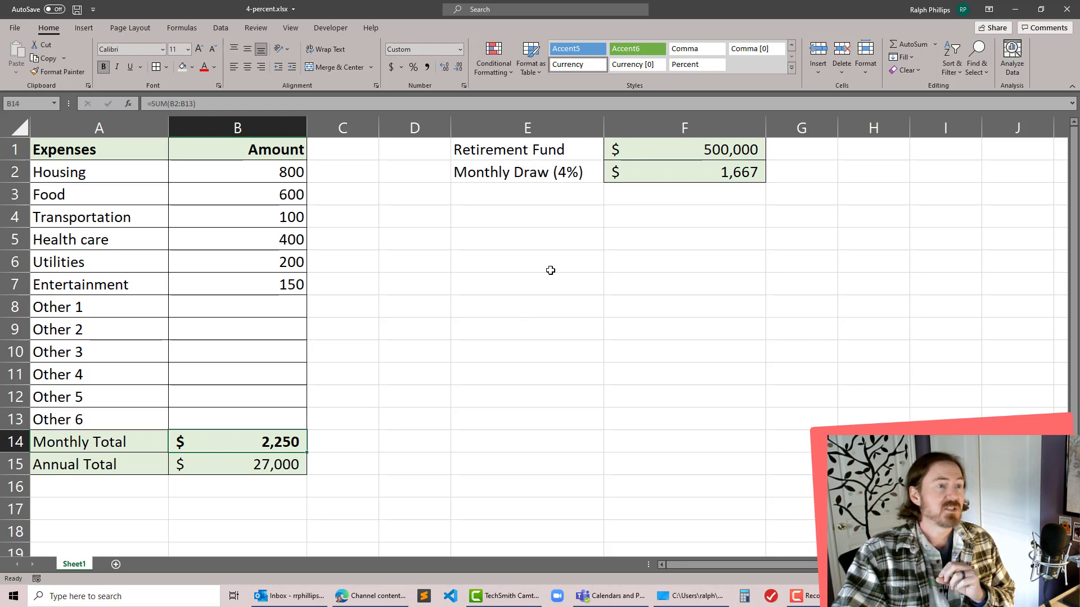
{"action": "left_click", "coordinate": [741, 150]}
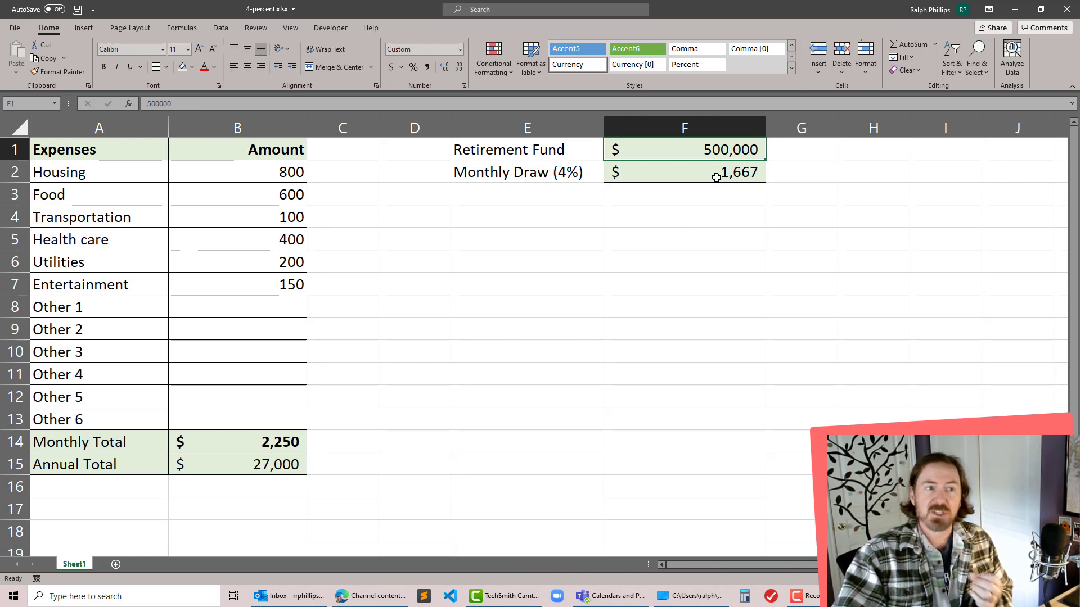
{"action": "left_click", "coordinate": [556, 197]}
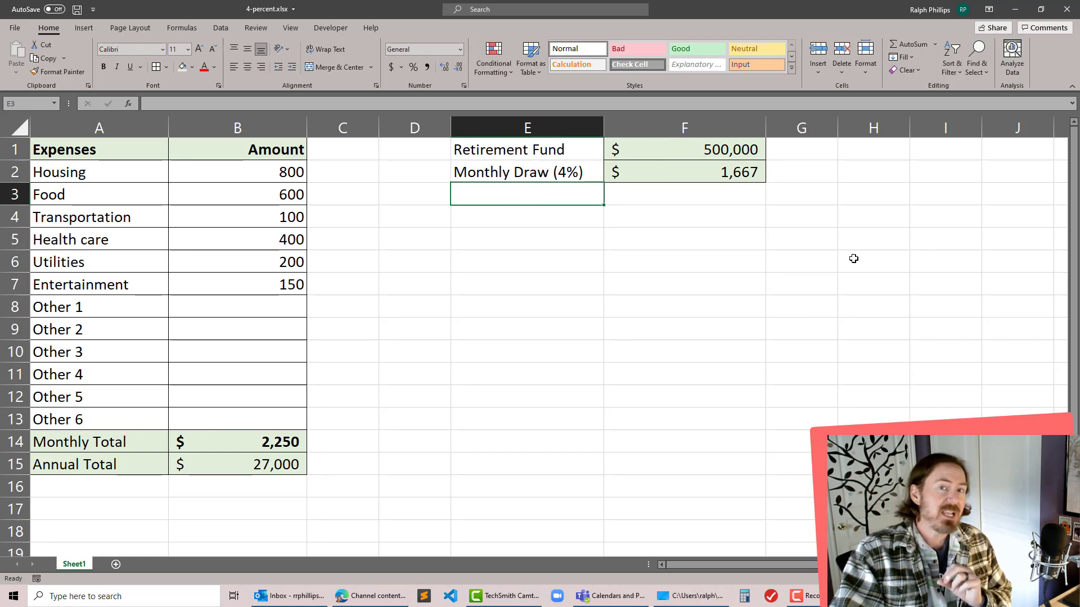
Start a Goal Seek what-if analysis with the monthly draw in F2 as the set cell.
{"action": "left_click", "coordinate": [726, 200]}
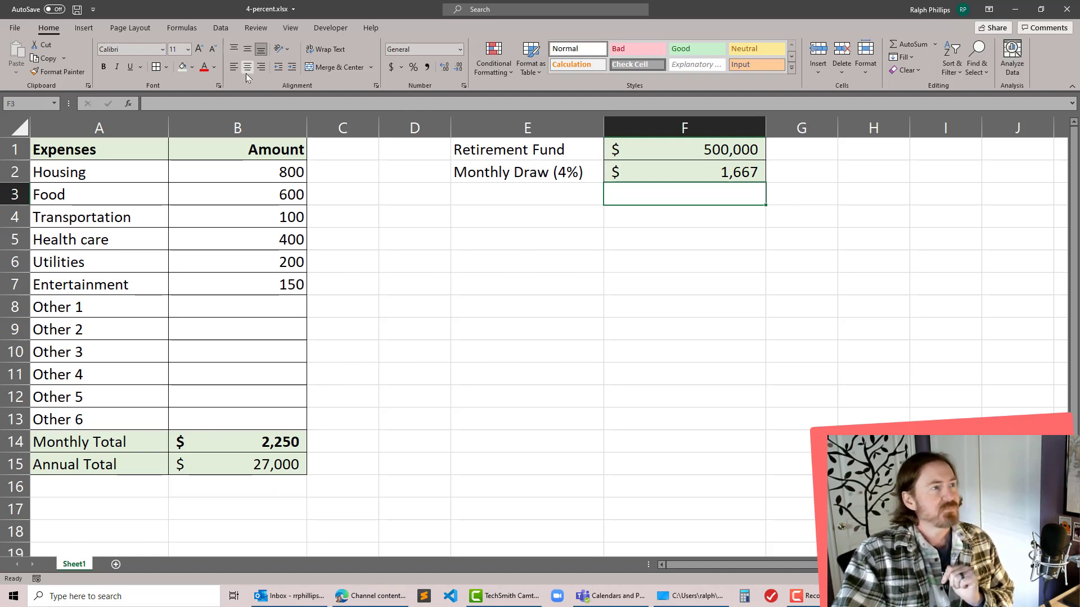
{"action": "left_click", "coordinate": [216, 30]}
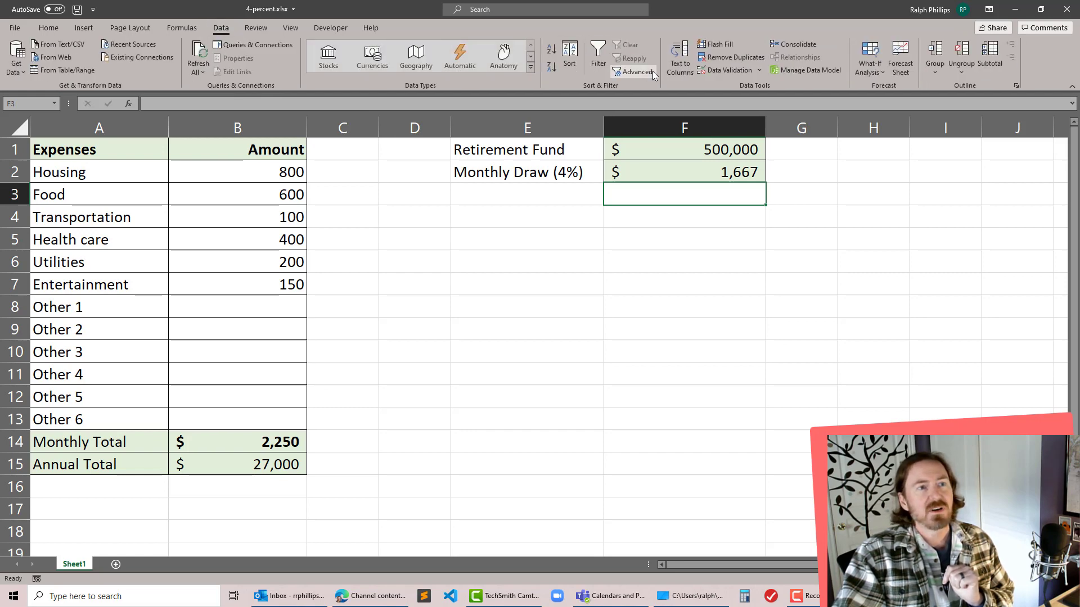
{"action": "left_click", "coordinate": [869, 71]}
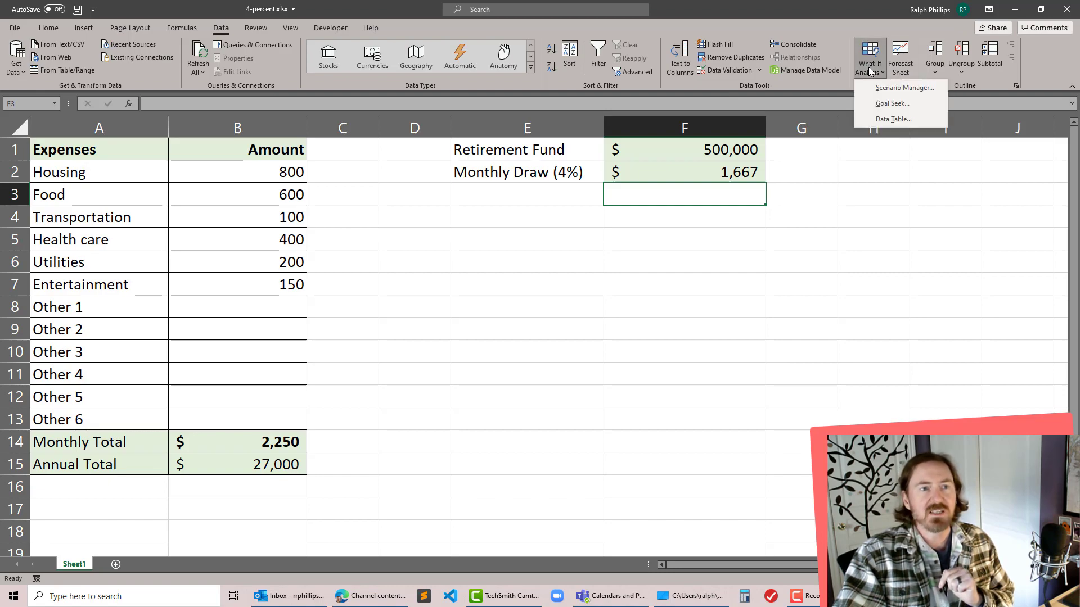
{"action": "left_click", "coordinate": [886, 105]}
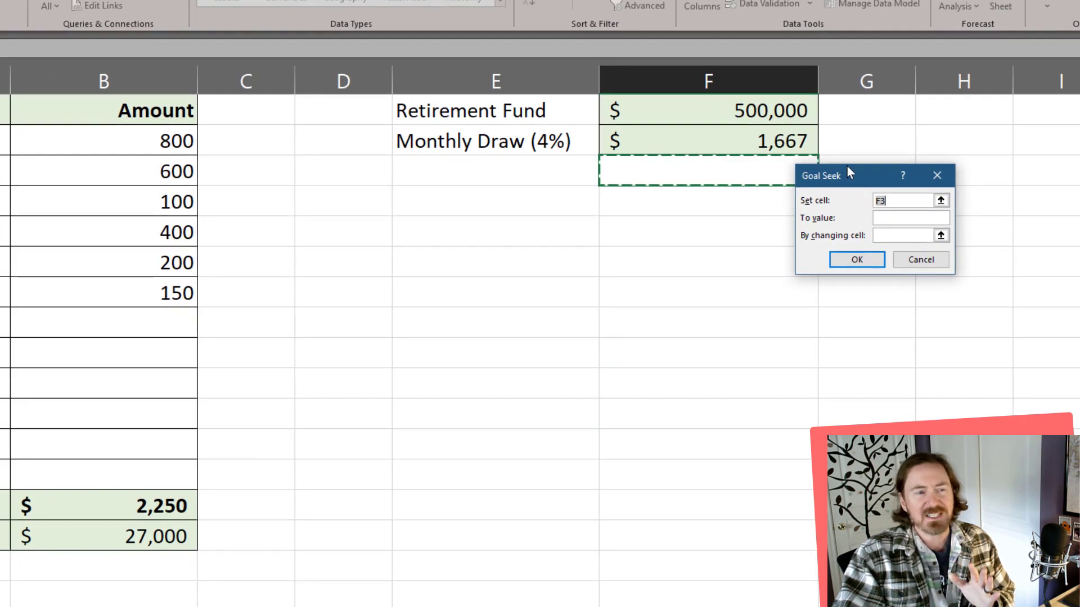
{"action": "left_click_drag", "start_coordinate": [849, 172], "coordinate": [773, 208]}
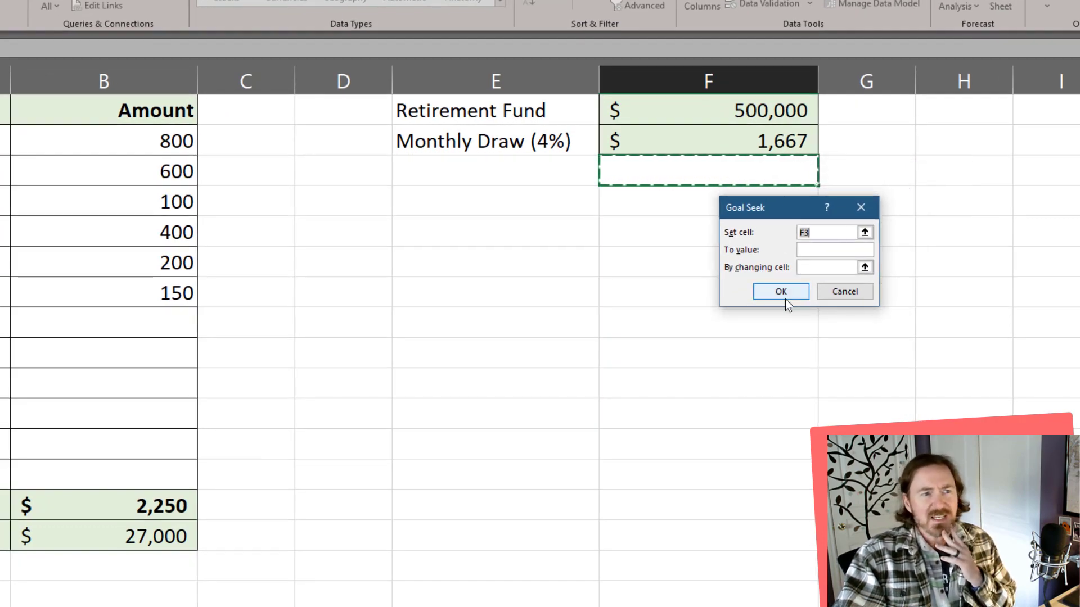
{"action": "left_click", "coordinate": [781, 142]}
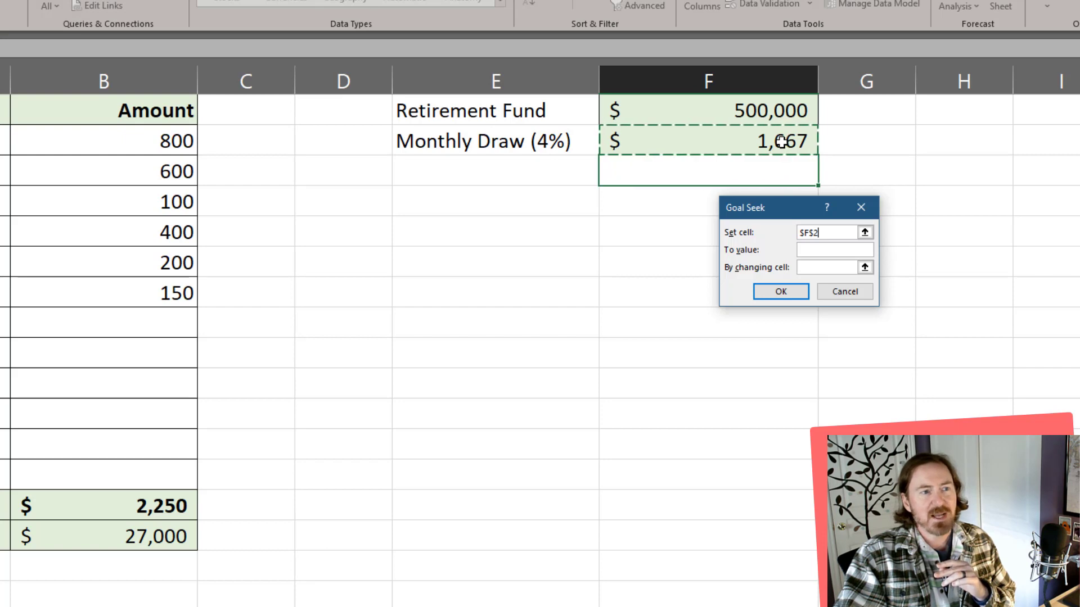
Set the Goal Seek target value to 2300 by changing the retirement fund in F1, run it and keep the solution.
{"action": "left_click", "coordinate": [812, 251]}
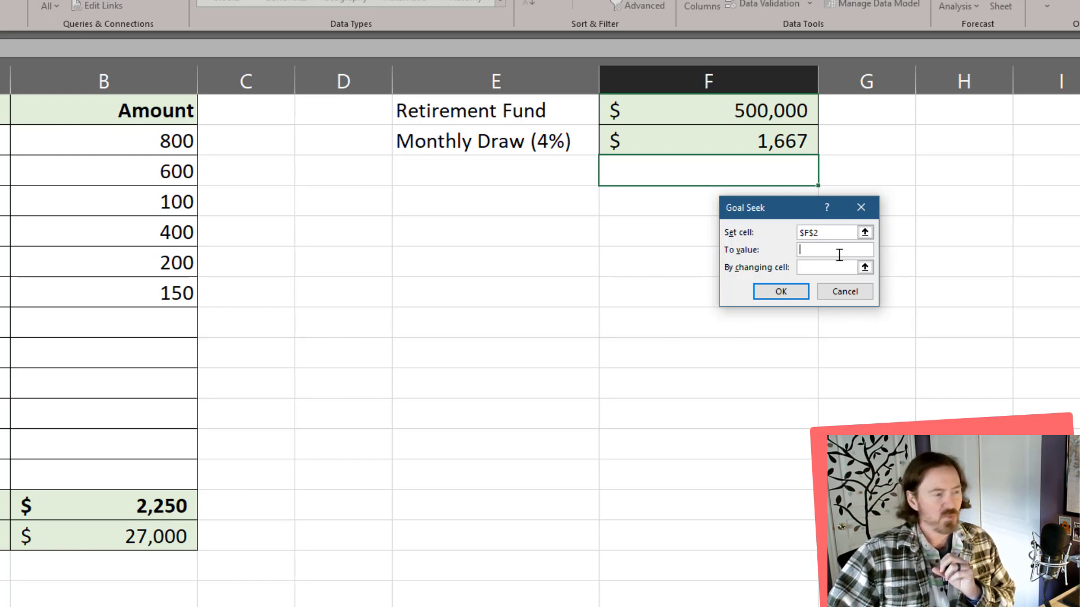
{"action": "type", "text": "2300"}
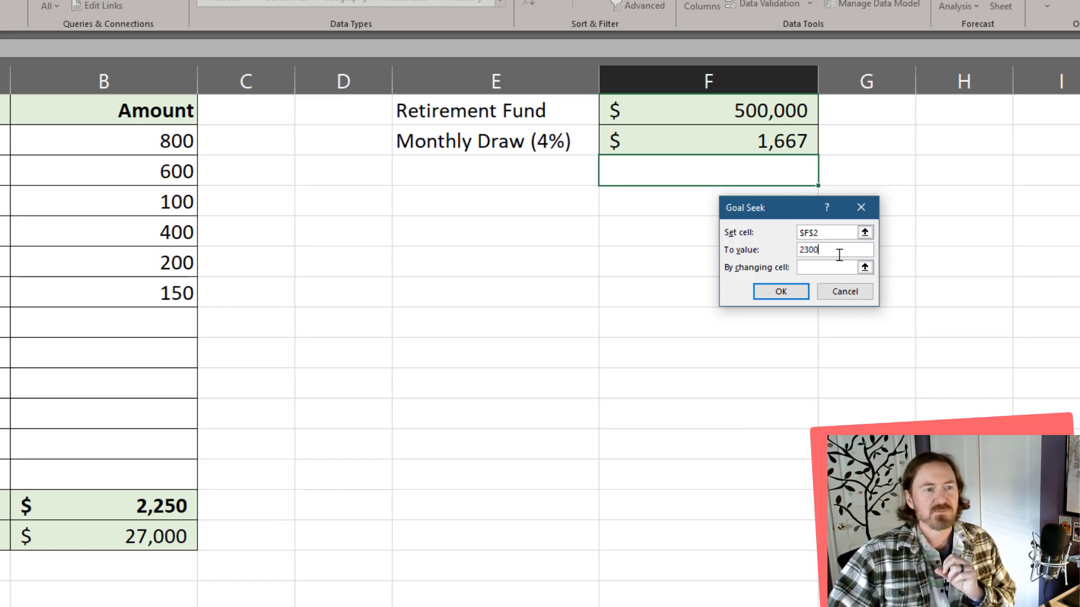
{"action": "left_click", "coordinate": [820, 267]}
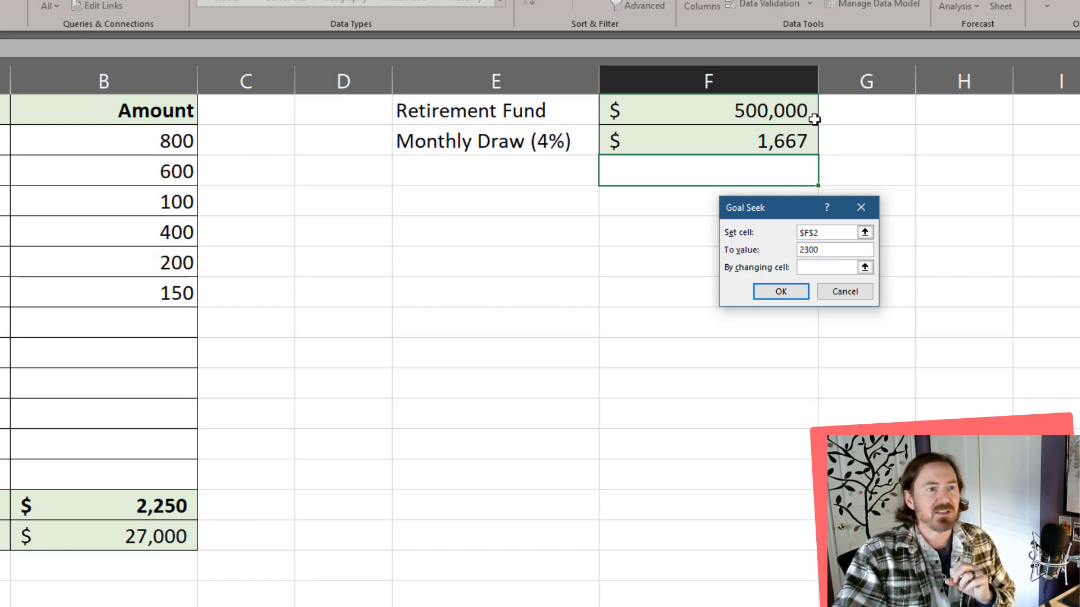
{"action": "left_click", "coordinate": [785, 111]}
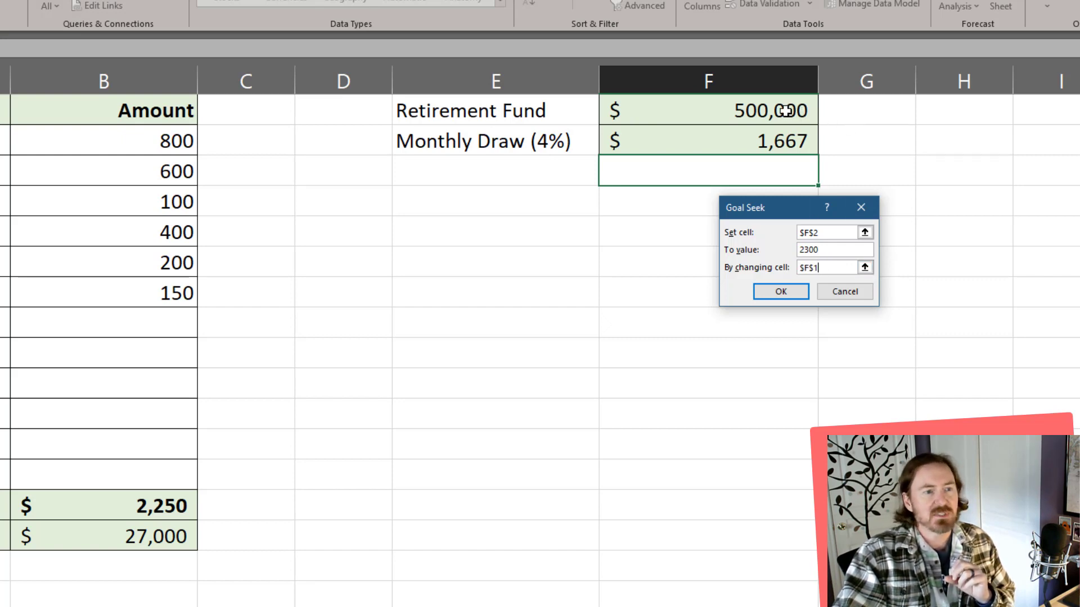
{"action": "left_click", "coordinate": [785, 291]}
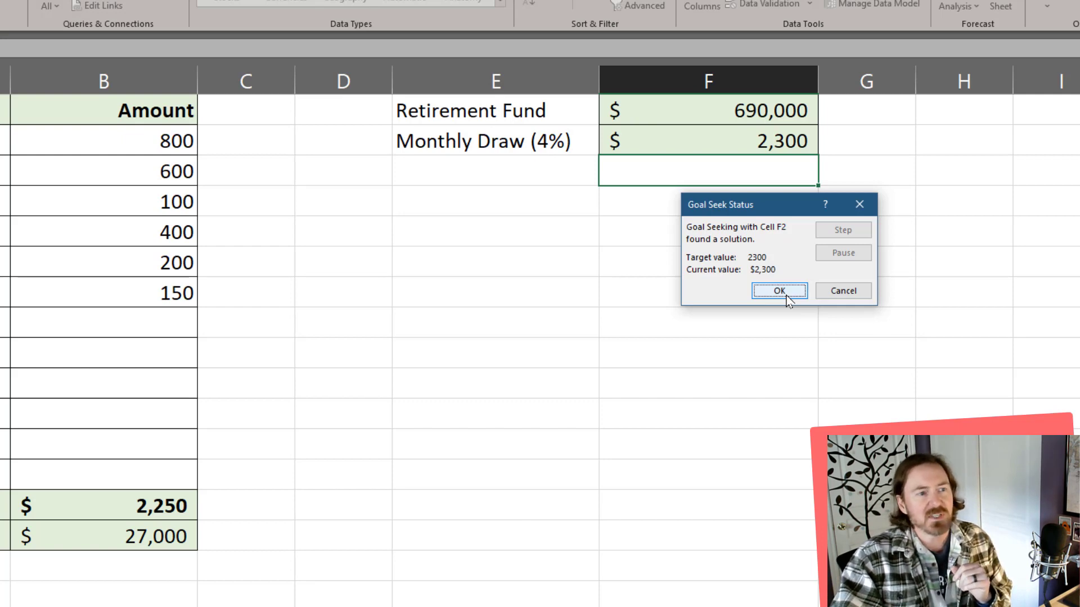
{"action": "left_click", "coordinate": [779, 291]}
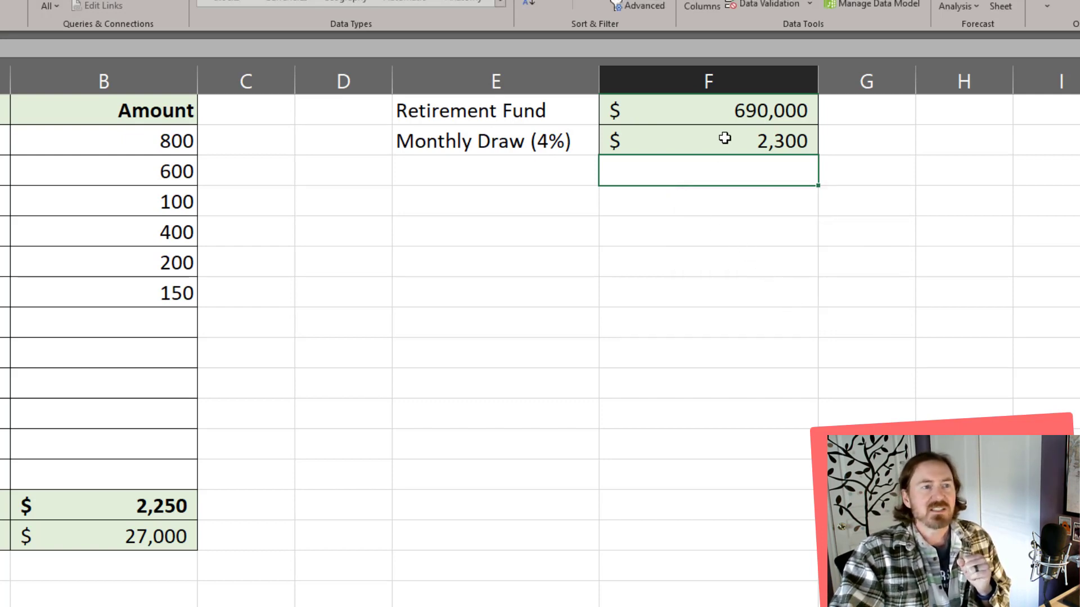
Review the expense amounts in B2:B13, the annual total, and the retirement fund and monthly draw cells.
{"action": "left_click", "coordinate": [726, 115]}
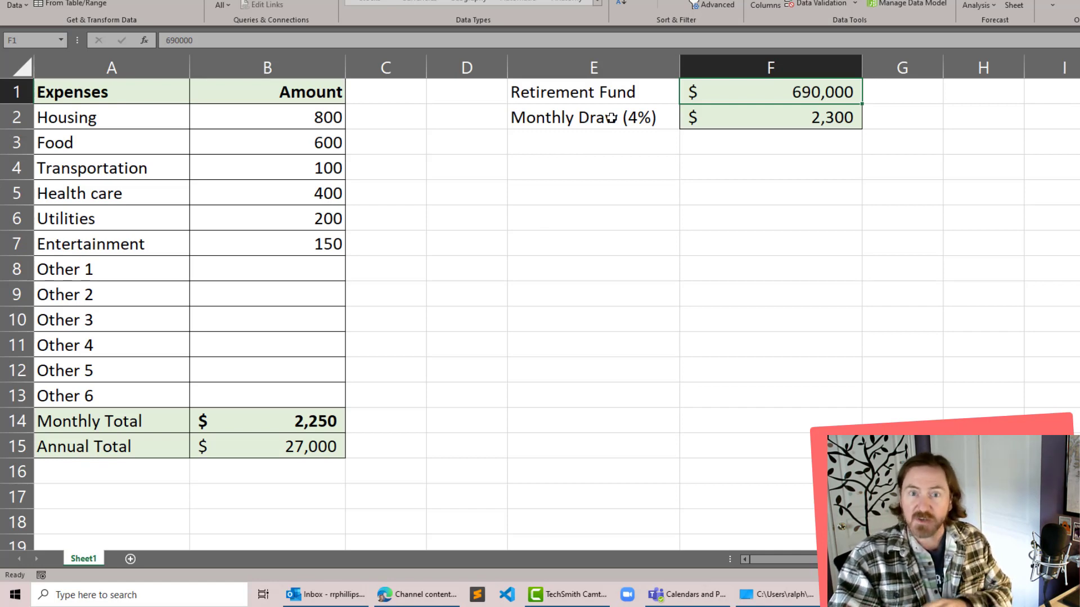
{"action": "left_click", "coordinate": [324, 119]}
{"action": "left_click_drag", "start_coordinate": [323, 148], "coordinate": [324, 401]}
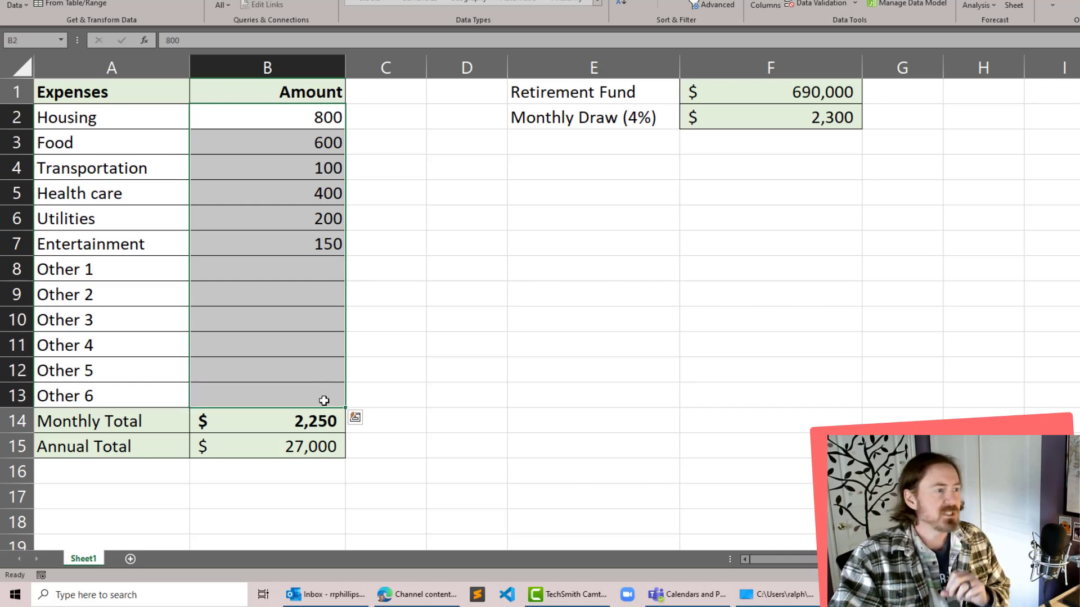
{"action": "left_click", "coordinate": [312, 306]}
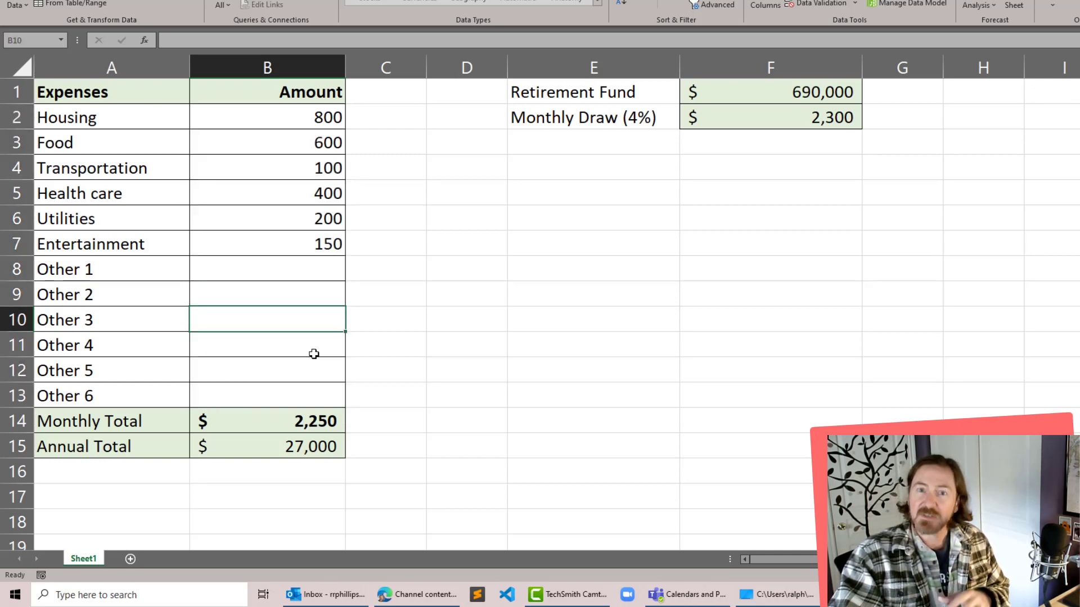
{"action": "left_click", "coordinate": [303, 455]}
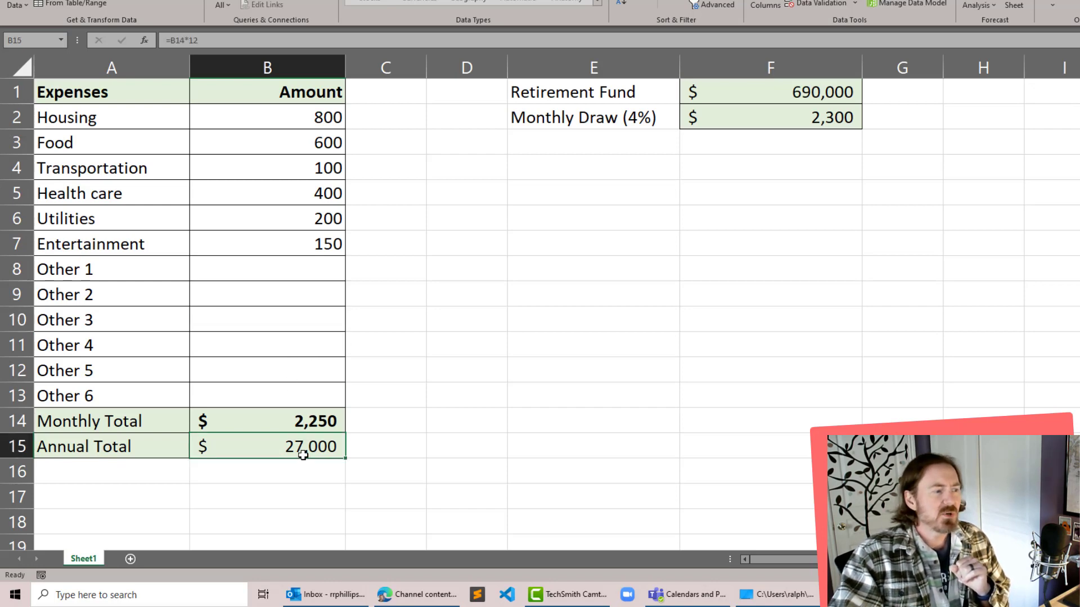
{"action": "left_click", "coordinate": [782, 91]}
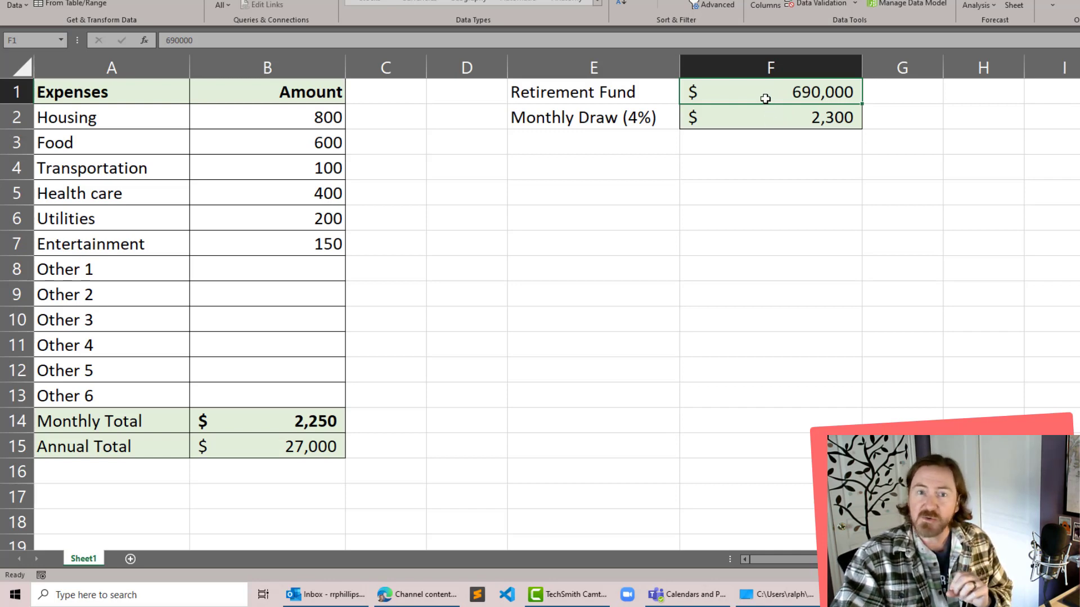
{"action": "left_click", "coordinate": [778, 122]}
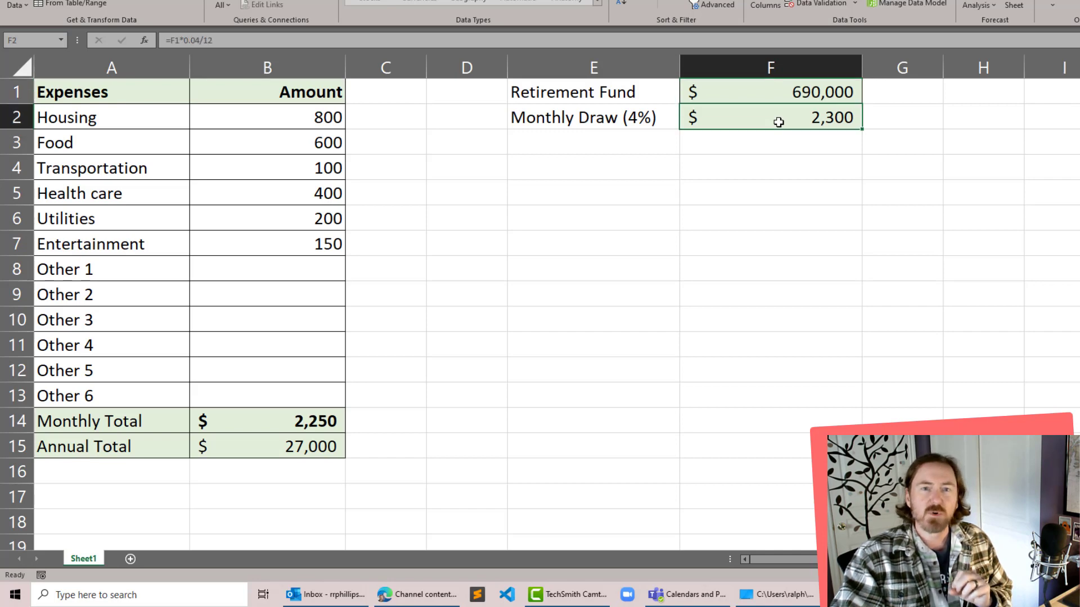